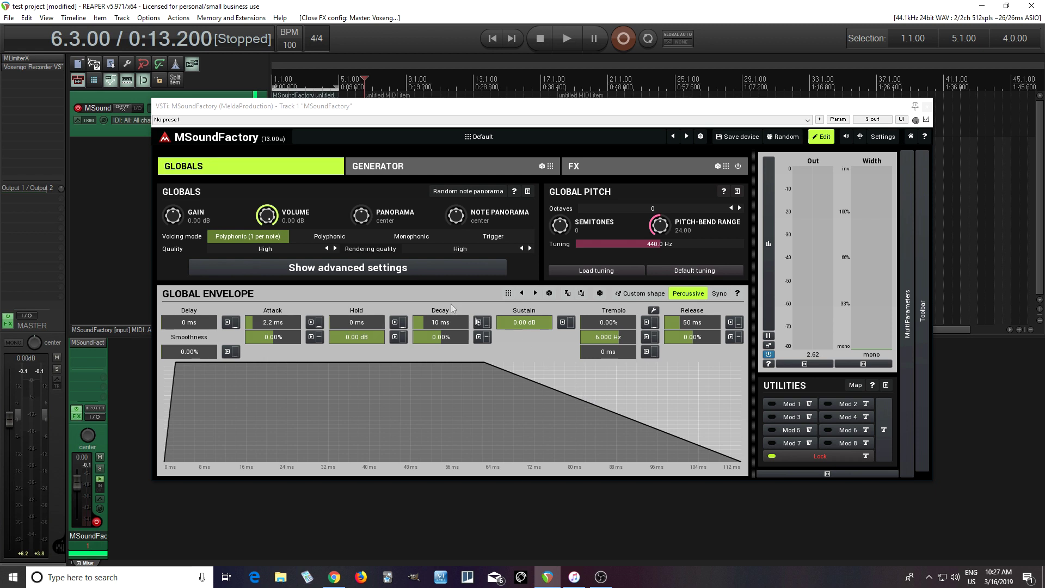
- Review the generator's Oscillator and Filter settings, then open the module list below the Filter
click(417, 173)
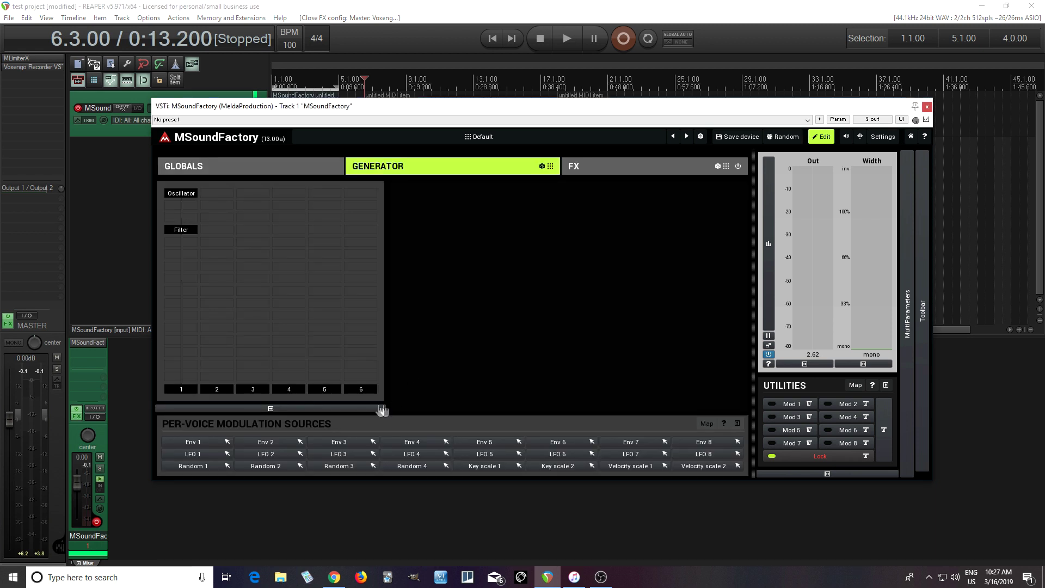
click(185, 195)
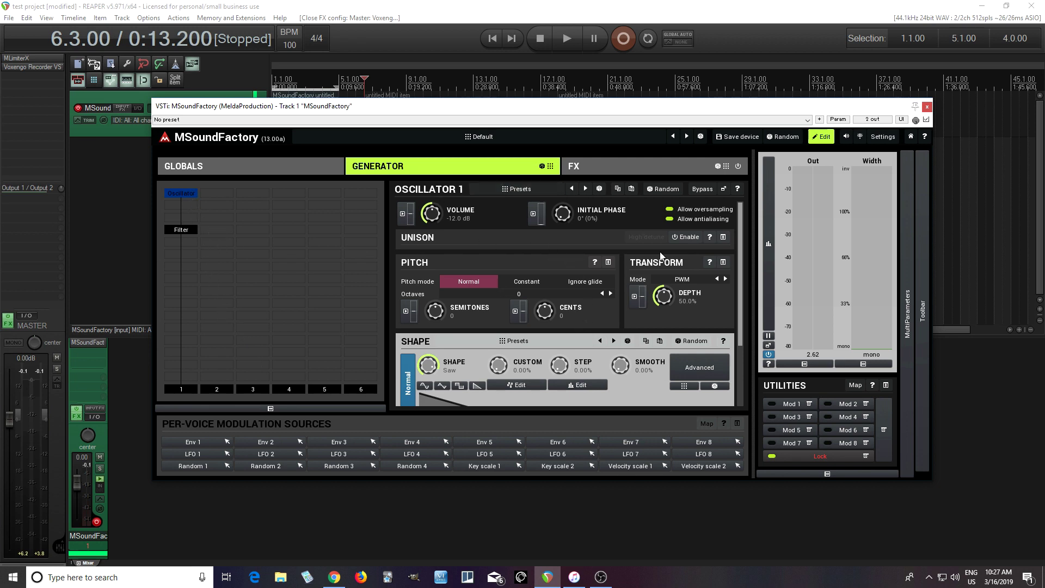
click(185, 231)
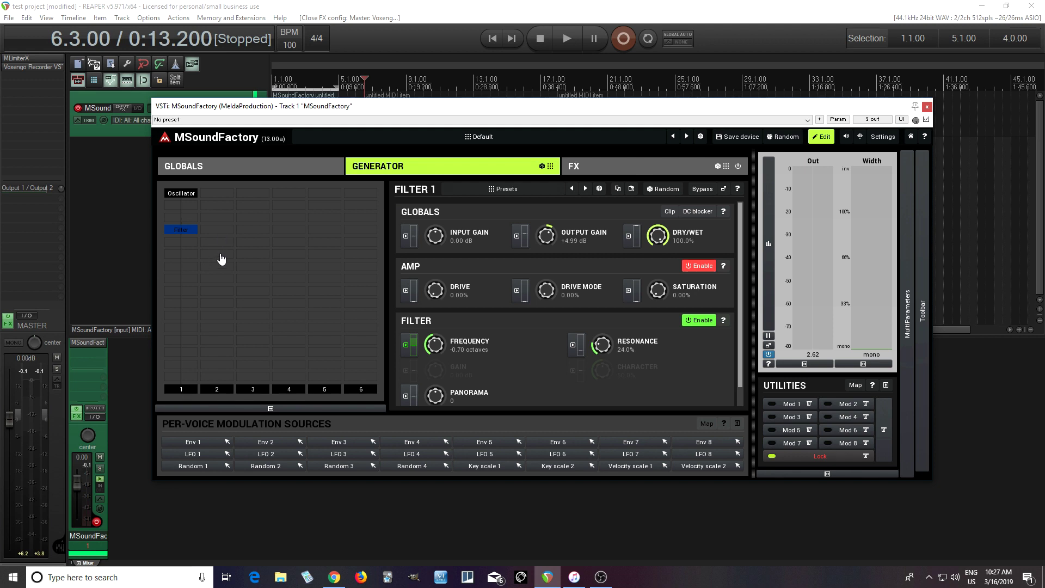
double_click(183, 261)
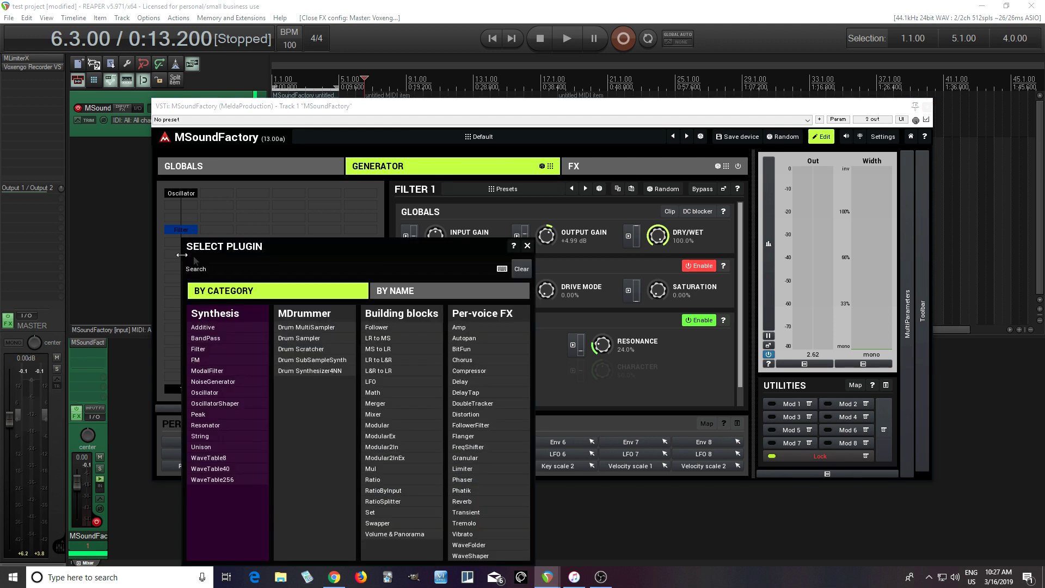
- Insert a WaveFolder module after the Filter and raise its Drive to about +33.70 dB
drag(338, 243, 323, 176)
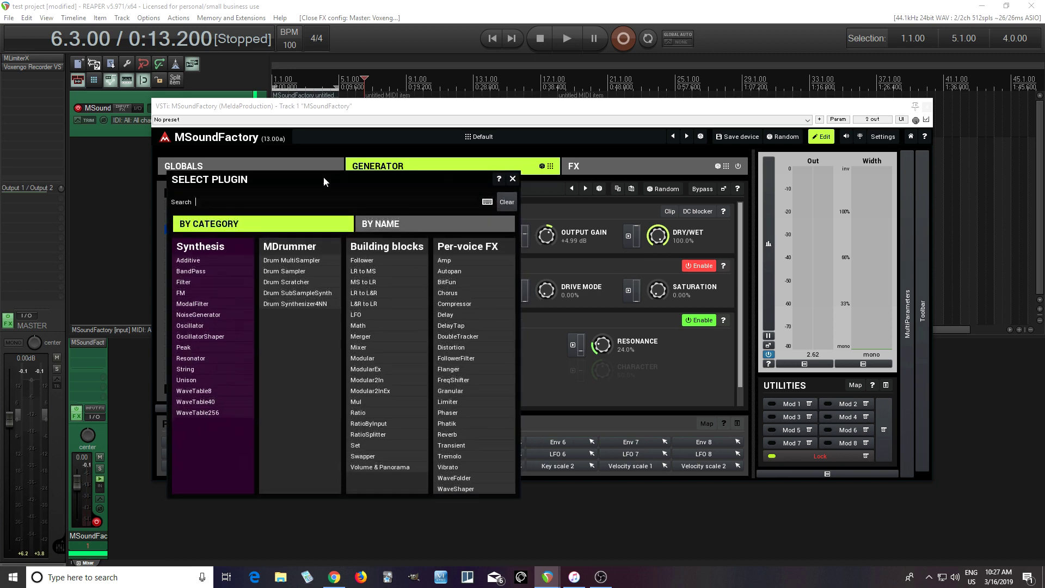
click(483, 480)
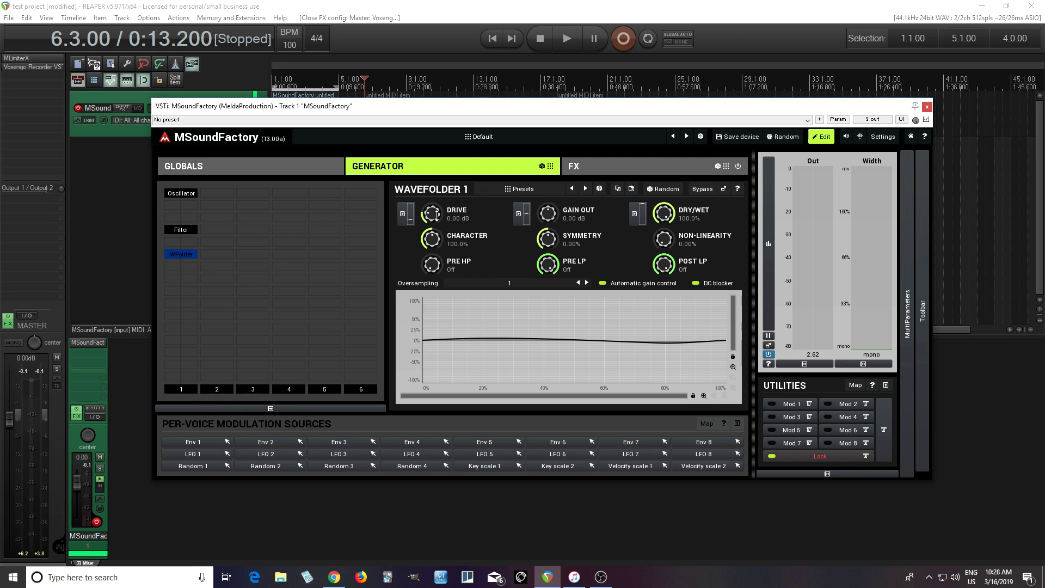
drag(436, 214, 436, 175)
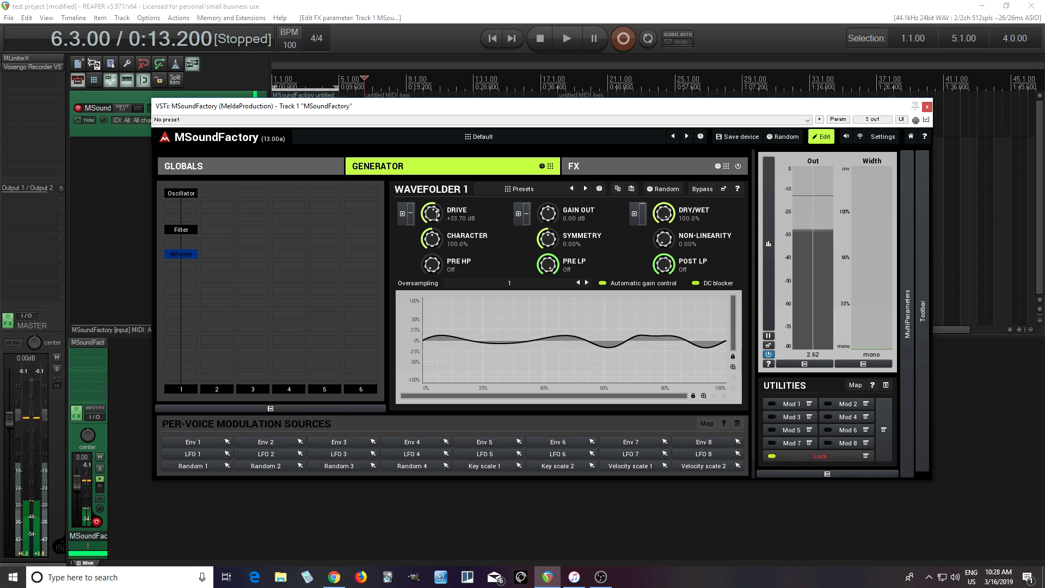
- Set the WaveFolder pre lowpass to 6442 Hz and post lowpass to 6999 Hz
drag(549, 263, 548, 264)
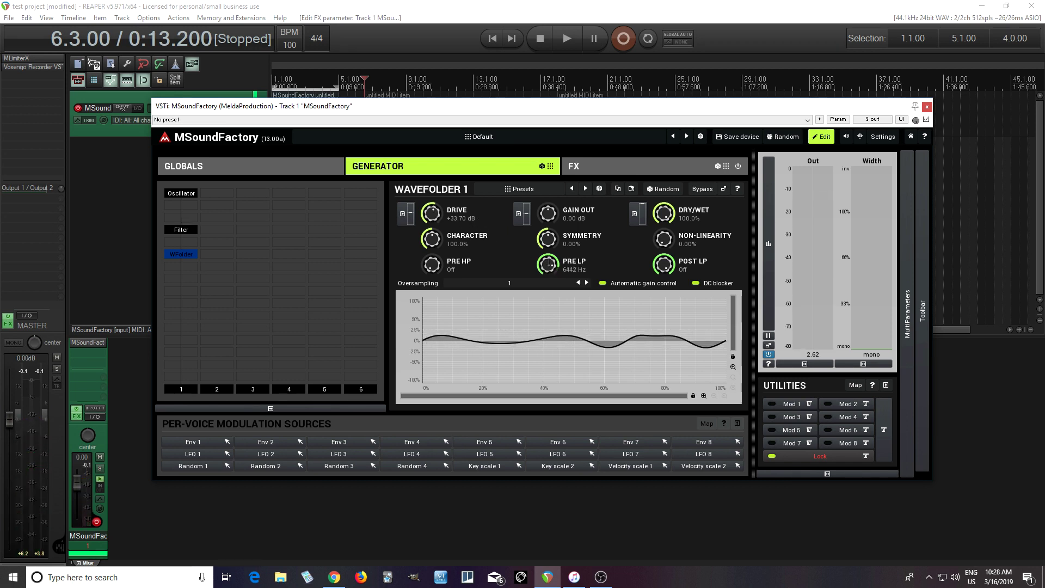
drag(664, 261, 664, 264)
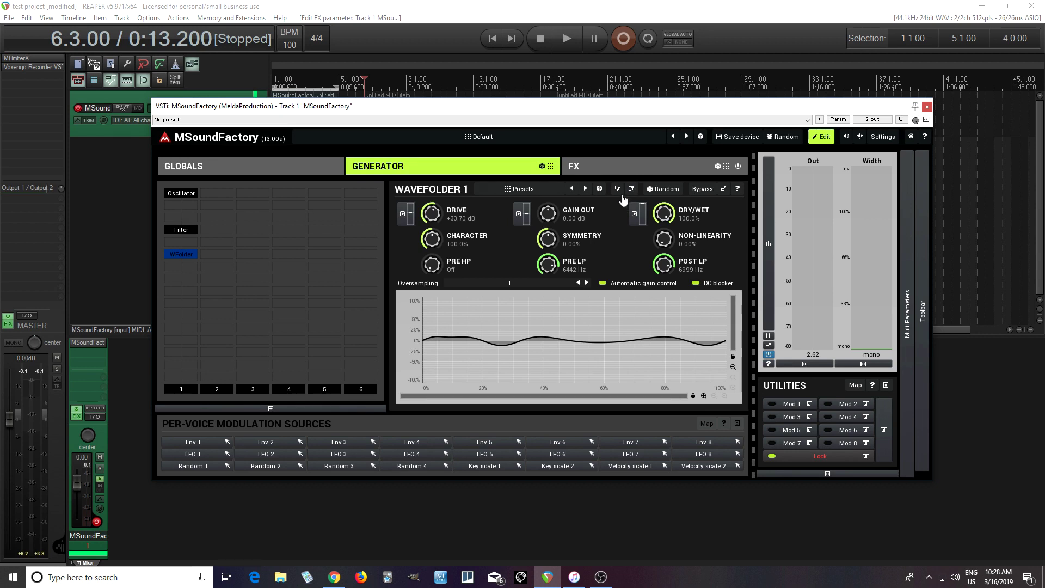
- Put a WaveFolder in the first FX slot with the generator WaveFolder's copied settings
drag(178, 254, 179, 257)
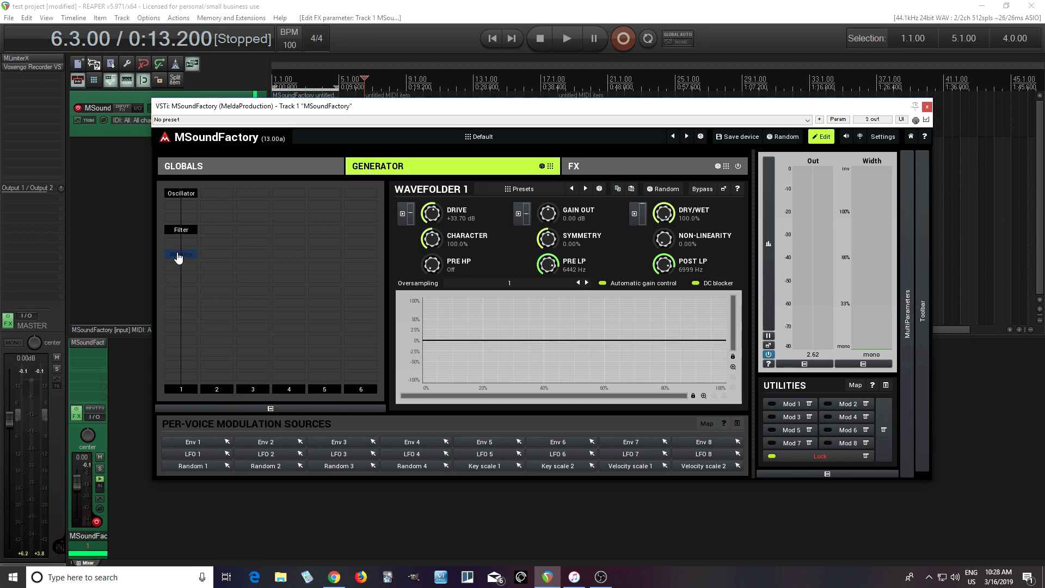
click(586, 166)
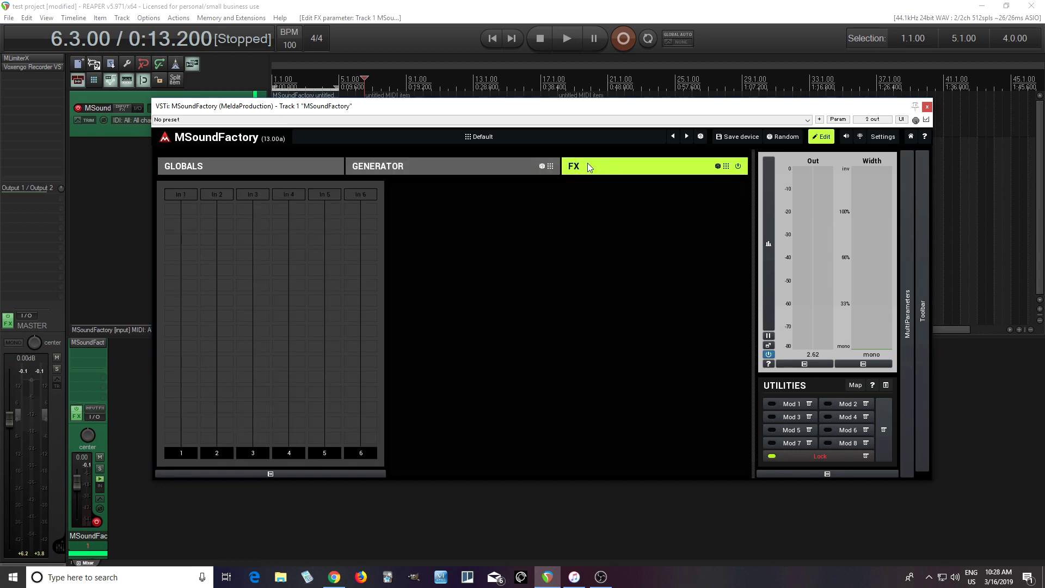
click(188, 277)
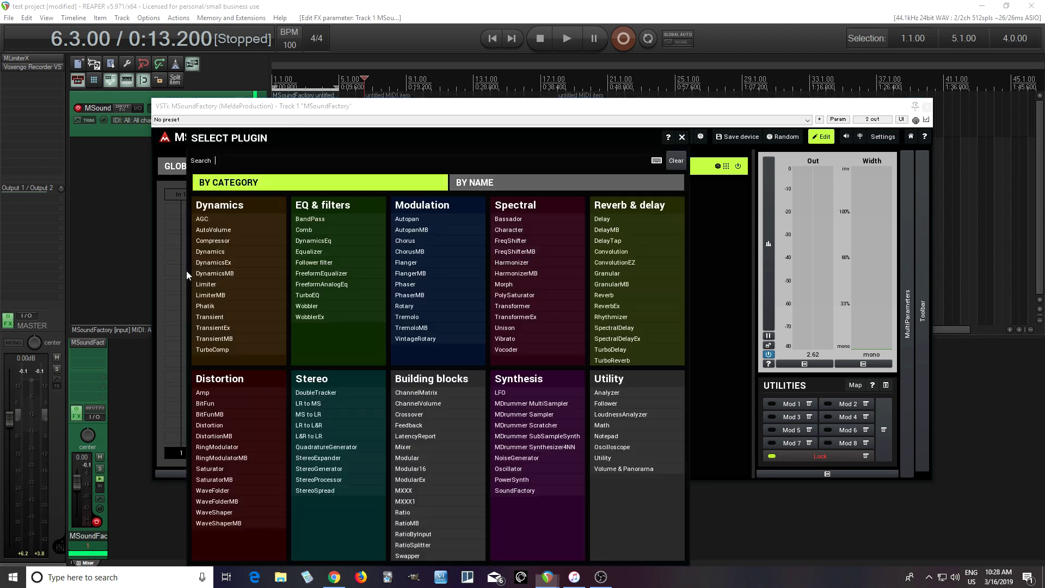
click(254, 492)
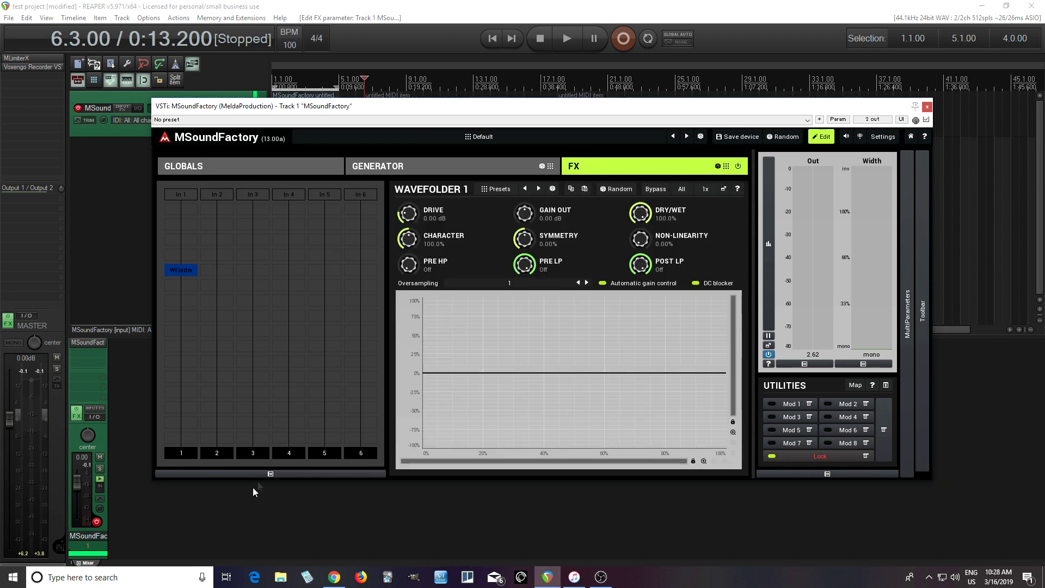
click(584, 190)
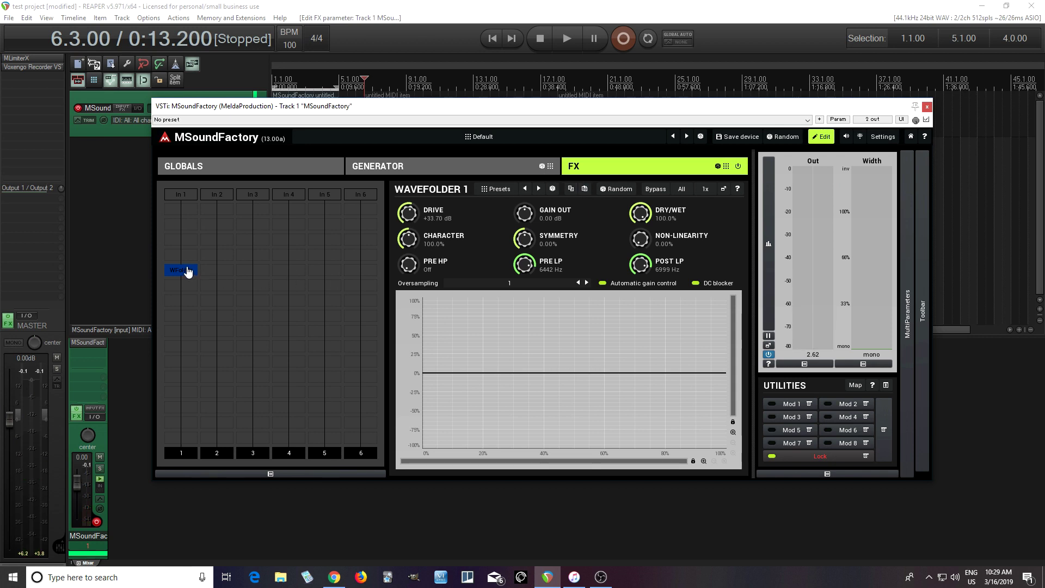
click(444, 168)
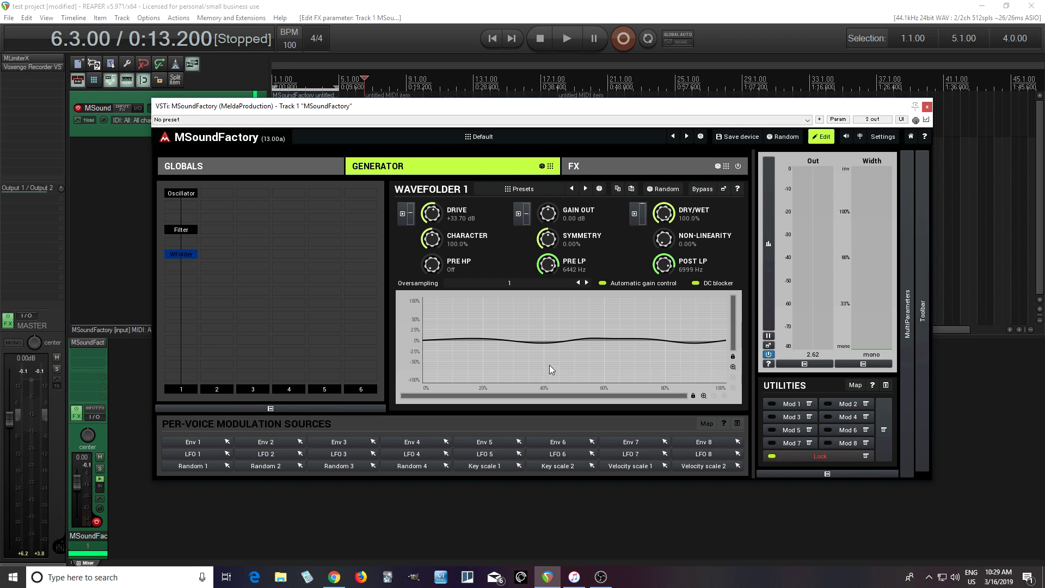
right_click(188, 256)
- Delete the generator WaveFolder, insert a Distortion after the Filter, and nudge its Drive to +32.81 dB
click(471, 361)
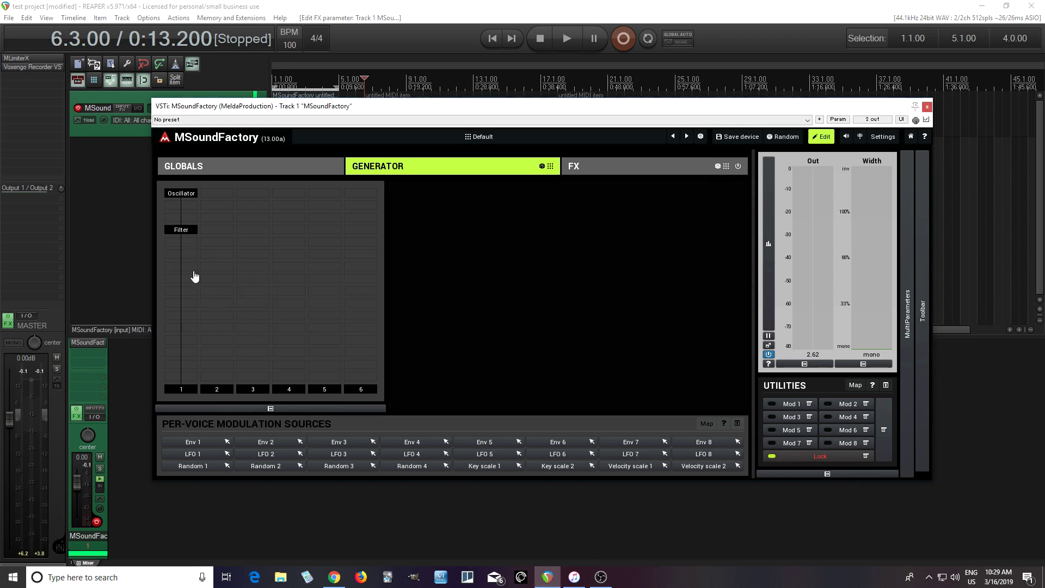
double_click(190, 277)
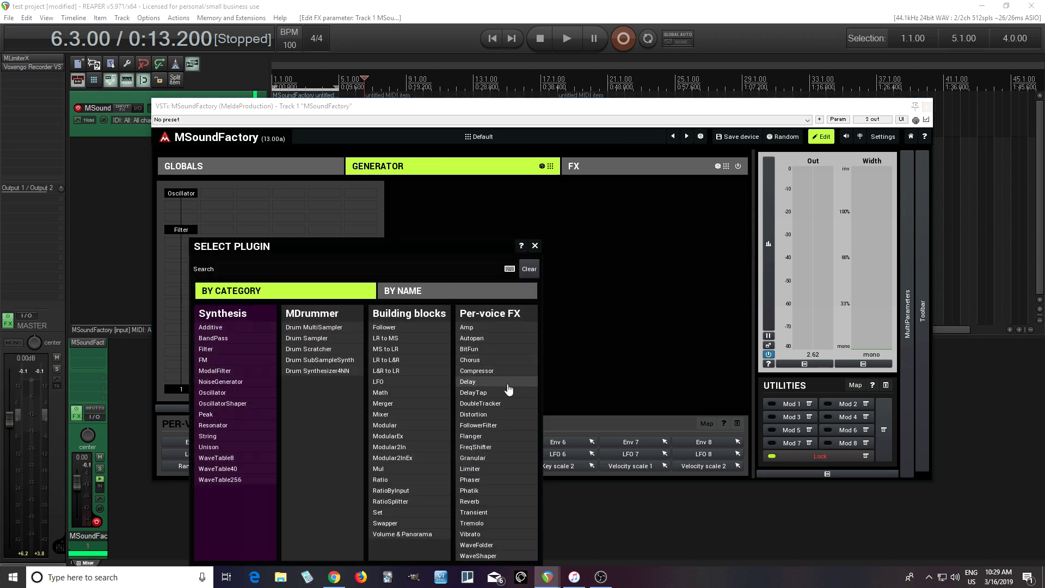
click(495, 414)
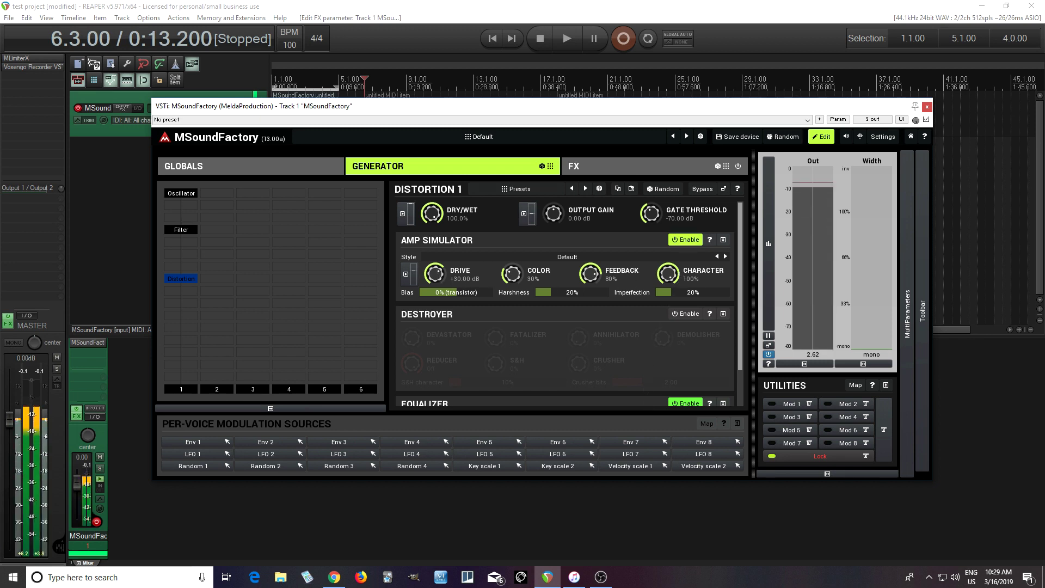
drag(460, 282, 460, 282)
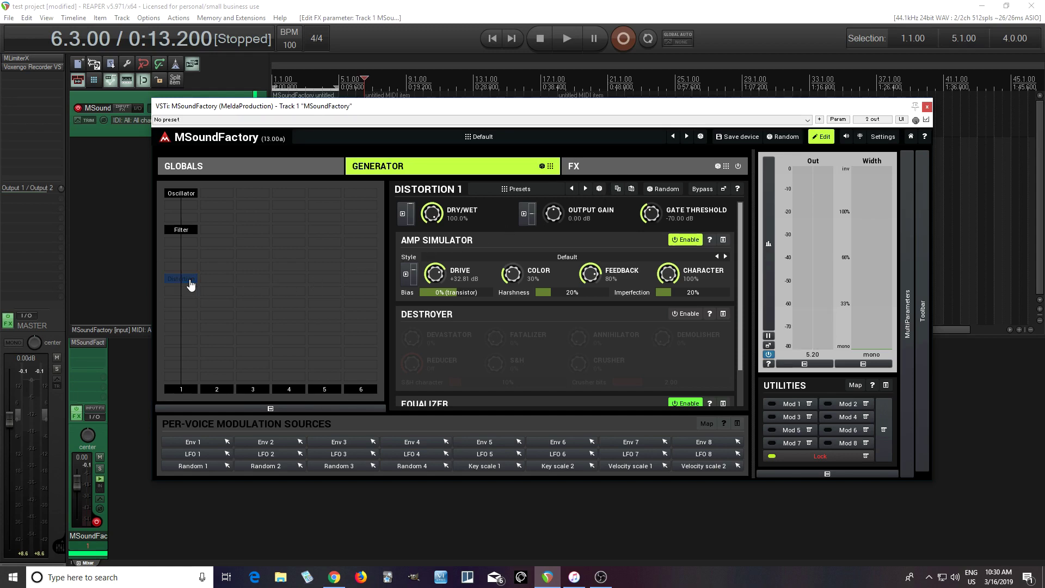
- Remove the WaveFolder module from the FX section
click(572, 166)
right_click(185, 272)
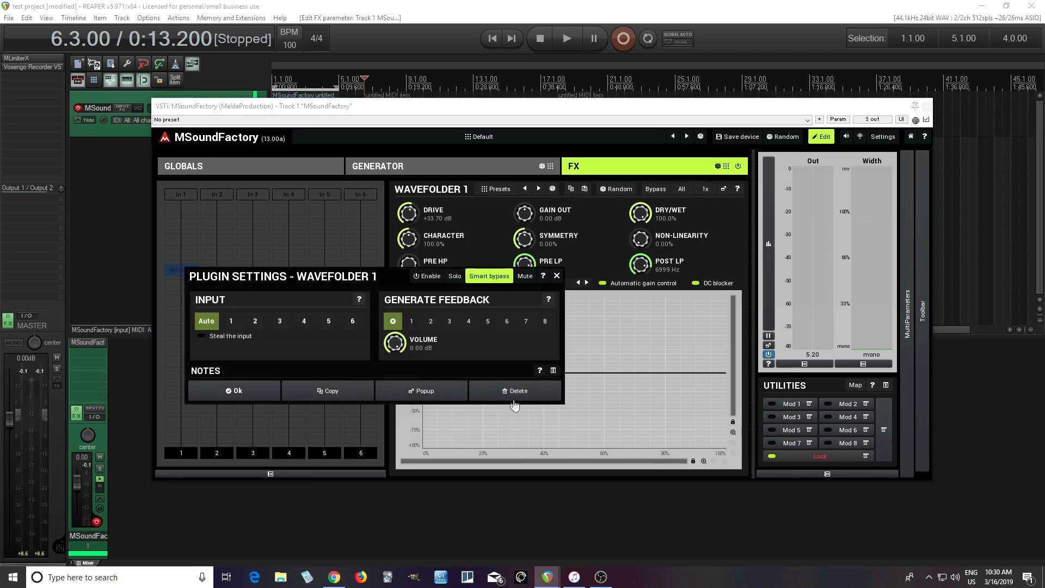
click(486, 386)
- Insert a Distortion into the FX chain with the copied +32.81 dB drive settings
double_click(180, 268)
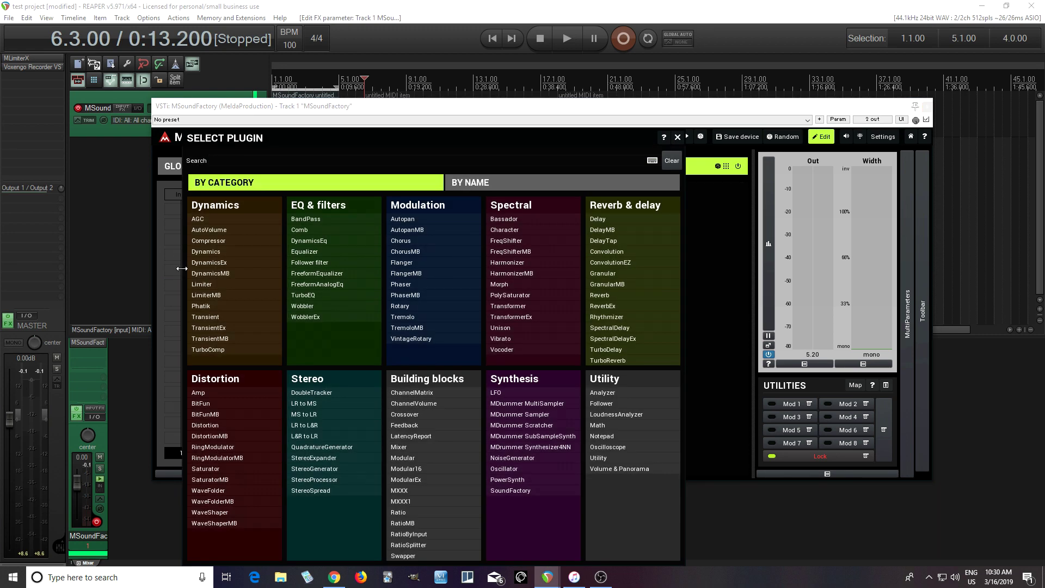
click(238, 425)
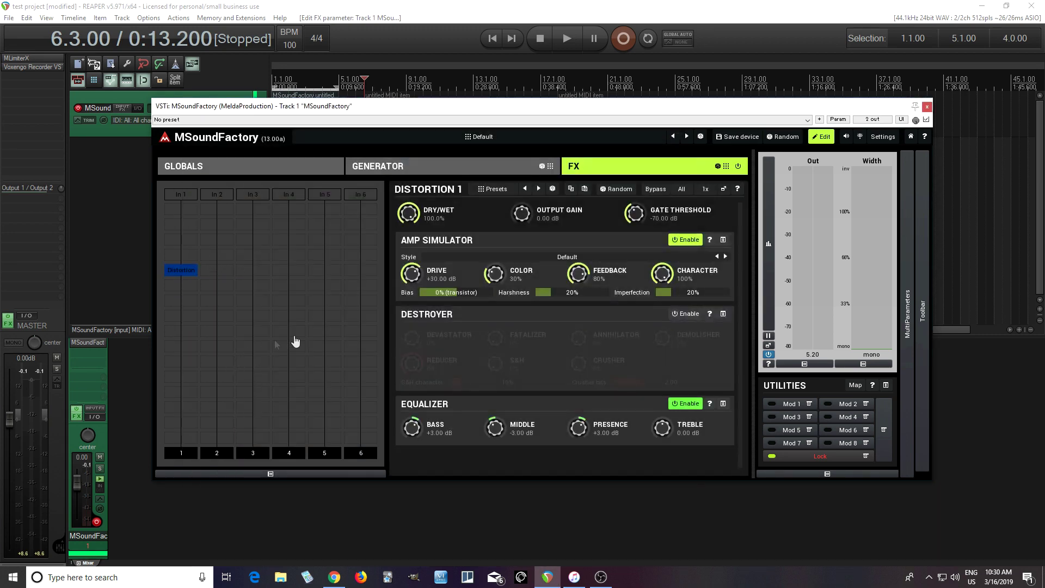
click(585, 190)
mouse_move(175, 269)
mouse_down()
mouse_move(284, 261)
mouse_move(445, 170)
mouse_move(242, 289)
mouse_move(176, 285)
mouse_up()
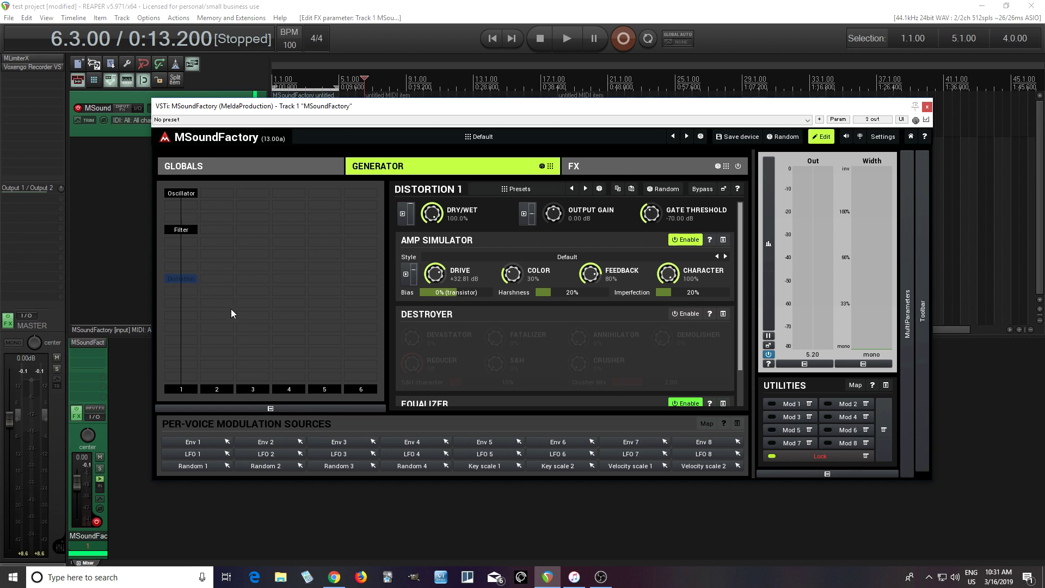
right_click(190, 286)
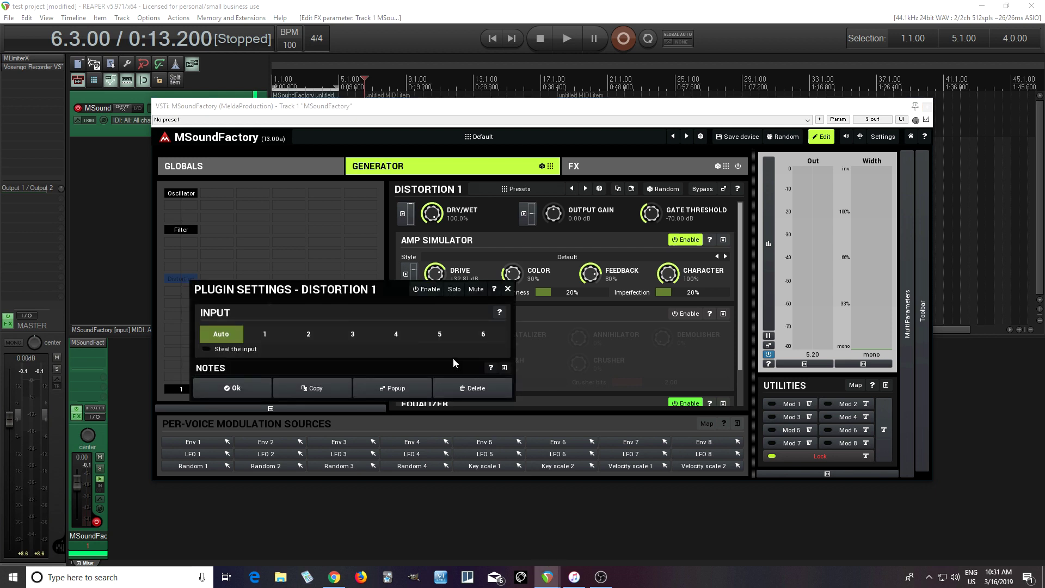
- Replace the generator's Distortion with an Autopan module after the Filter
click(477, 390)
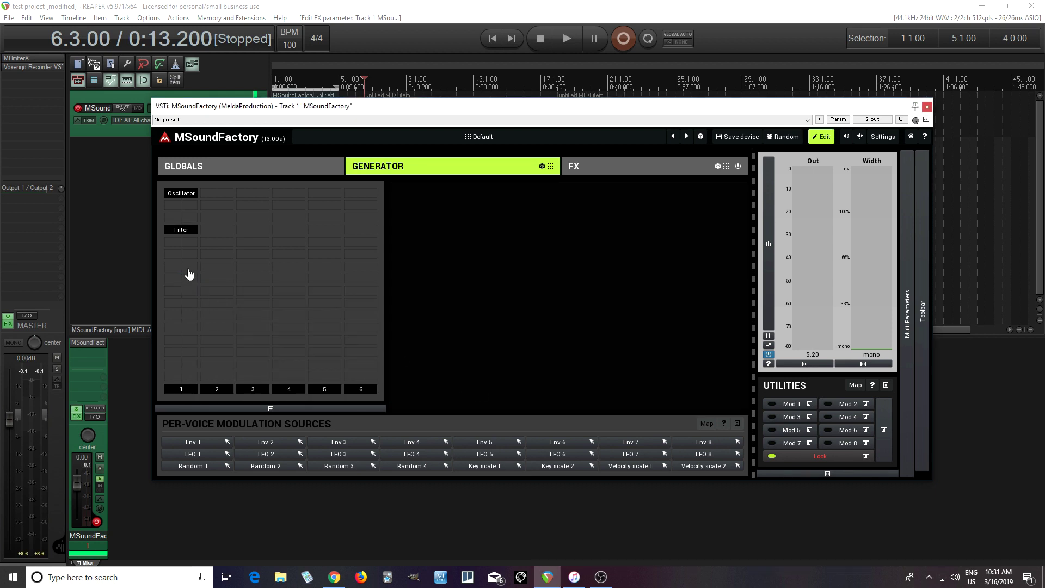
click(183, 231)
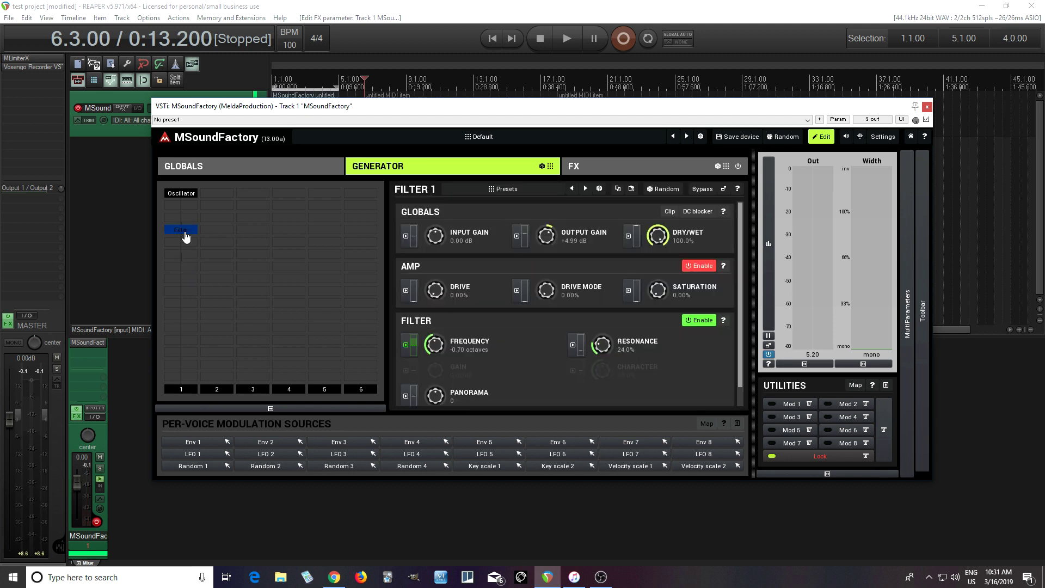
click(186, 268)
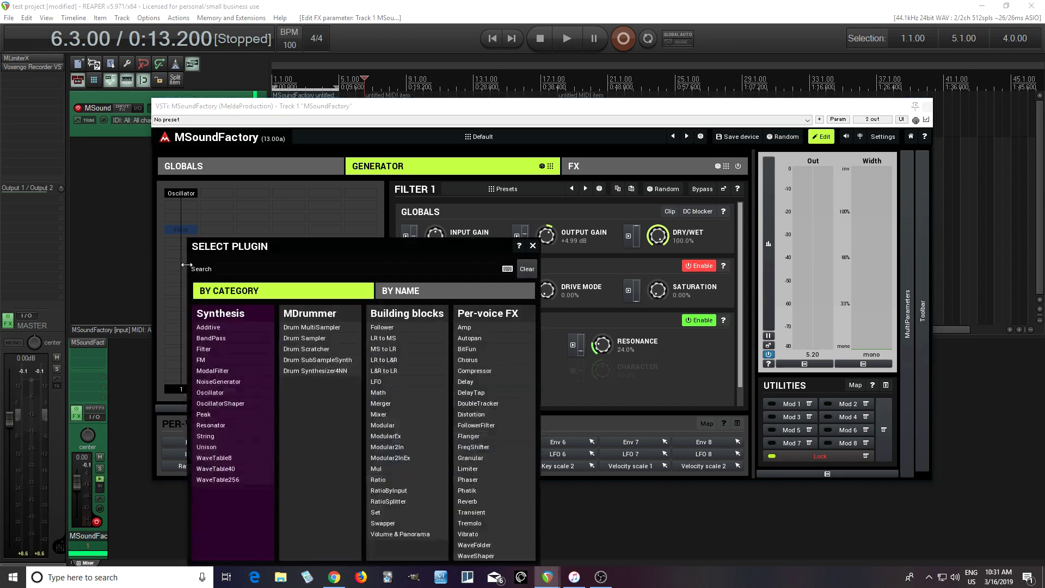
click(479, 339)
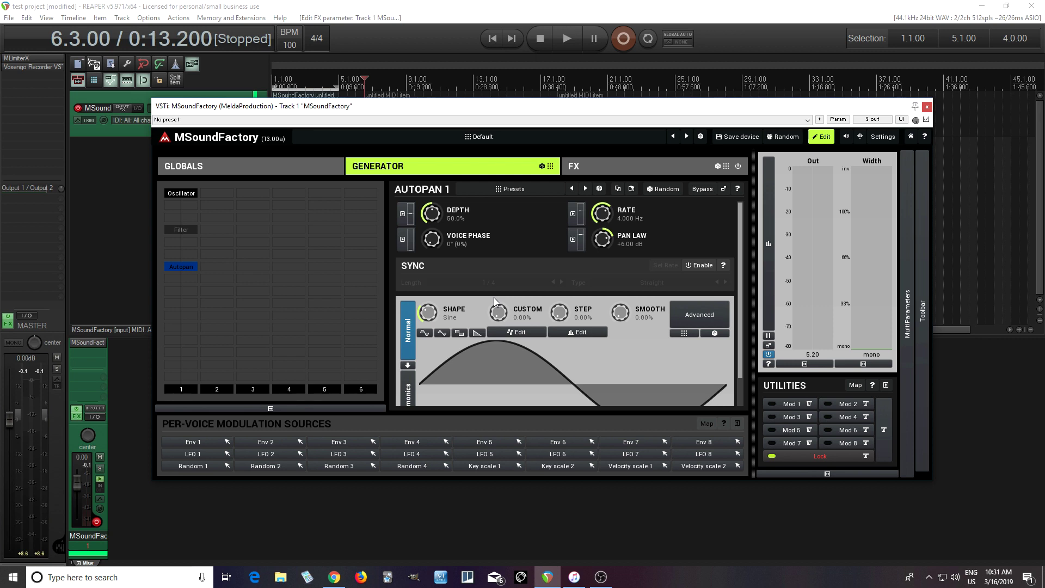
- Set the Autopan pan law to 0.00 dB and its voice phase to Random
double_click(603, 239)
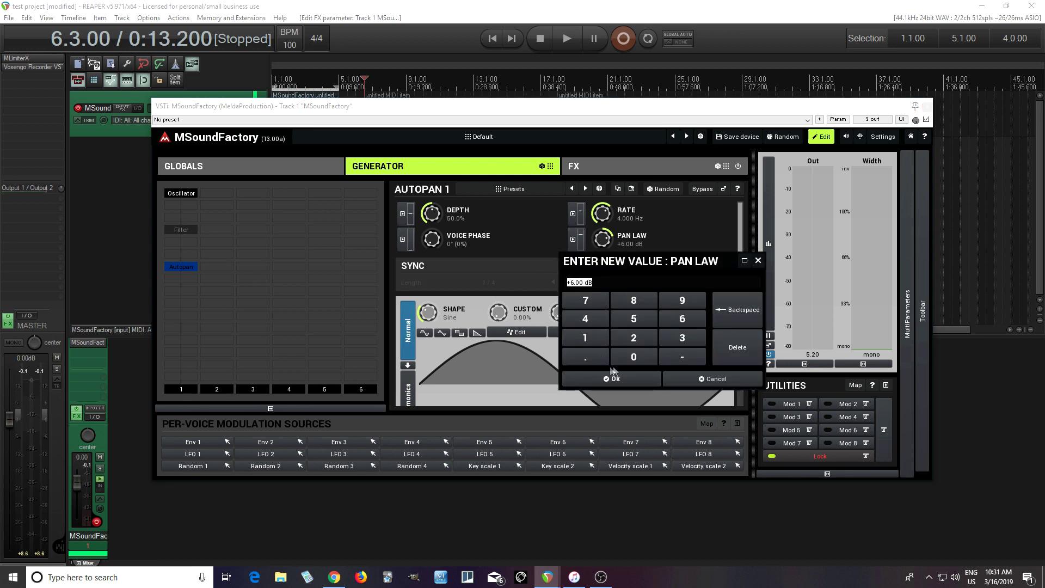
click(634, 357)
click(638, 378)
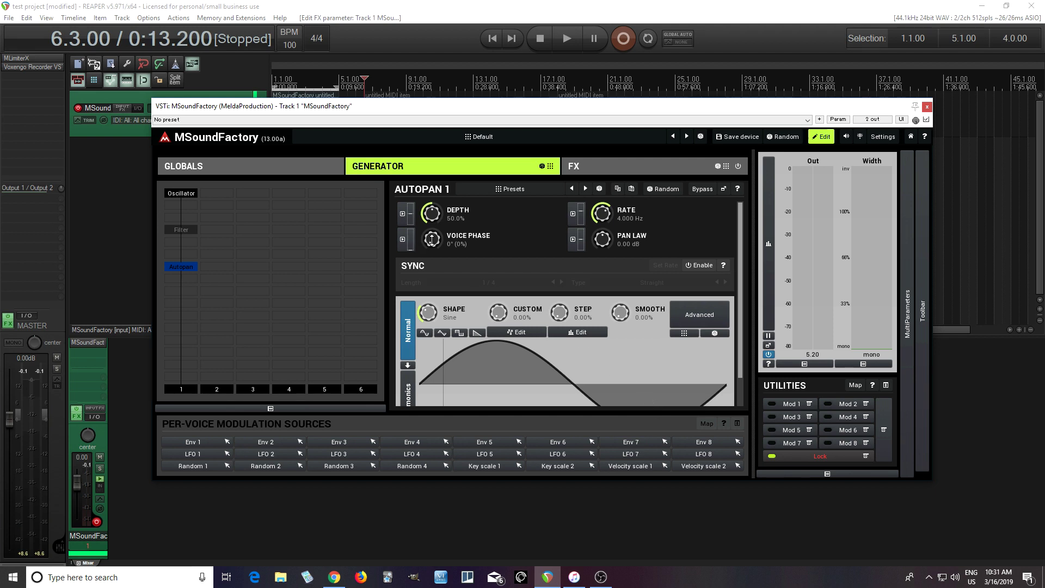
drag(433, 238, 432, 217)
click(574, 215)
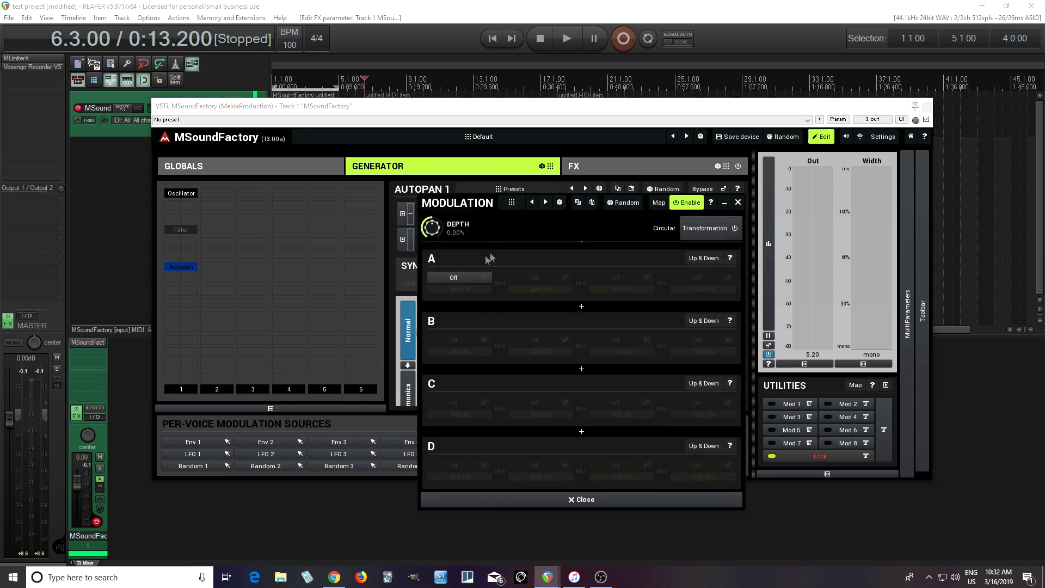
- Modulate the Autopan Rate with Note random 1 in Up & Down mode
click(459, 278)
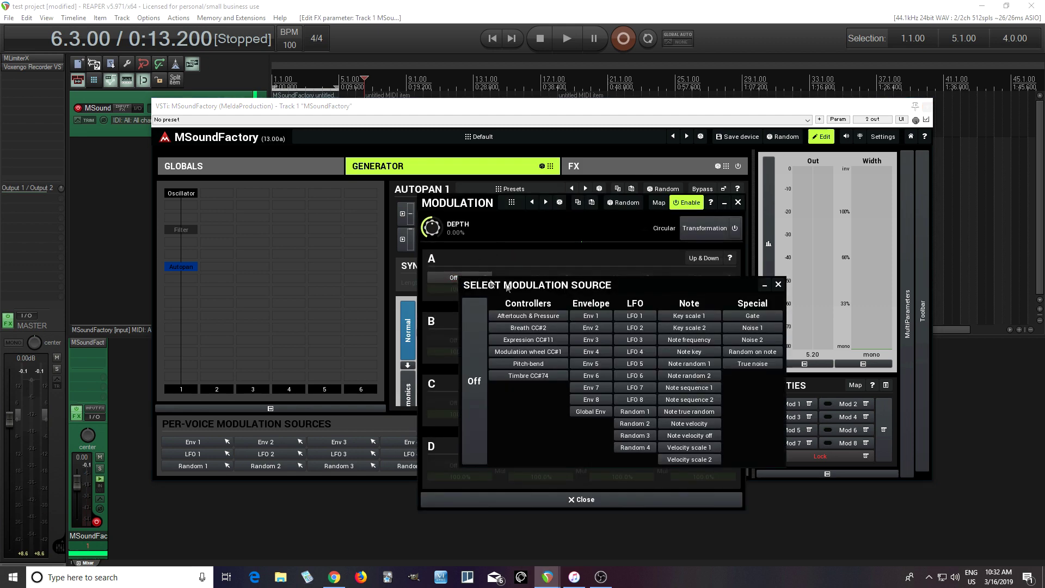
click(690, 365)
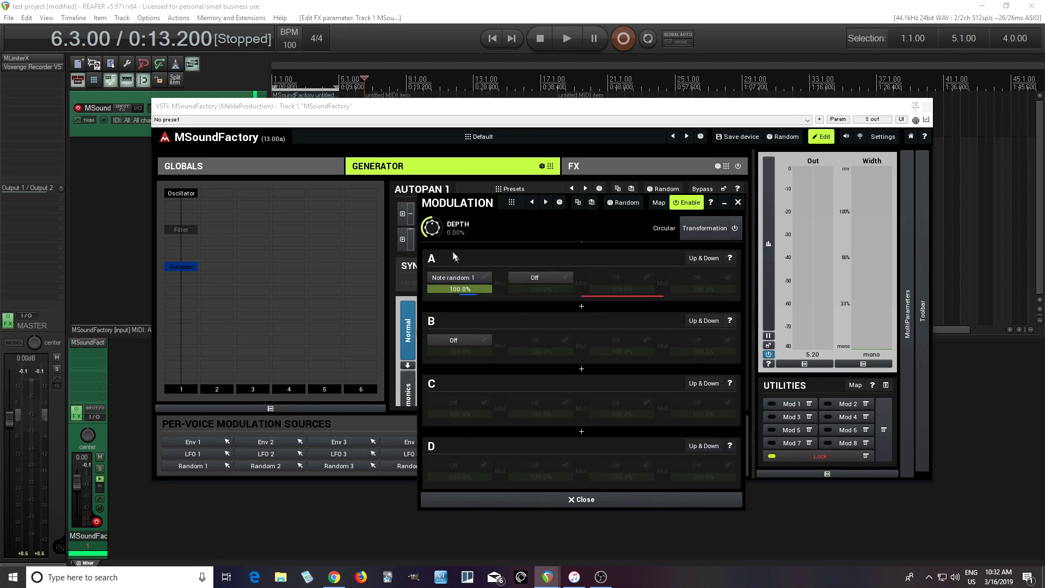
drag(441, 206, 171, 181)
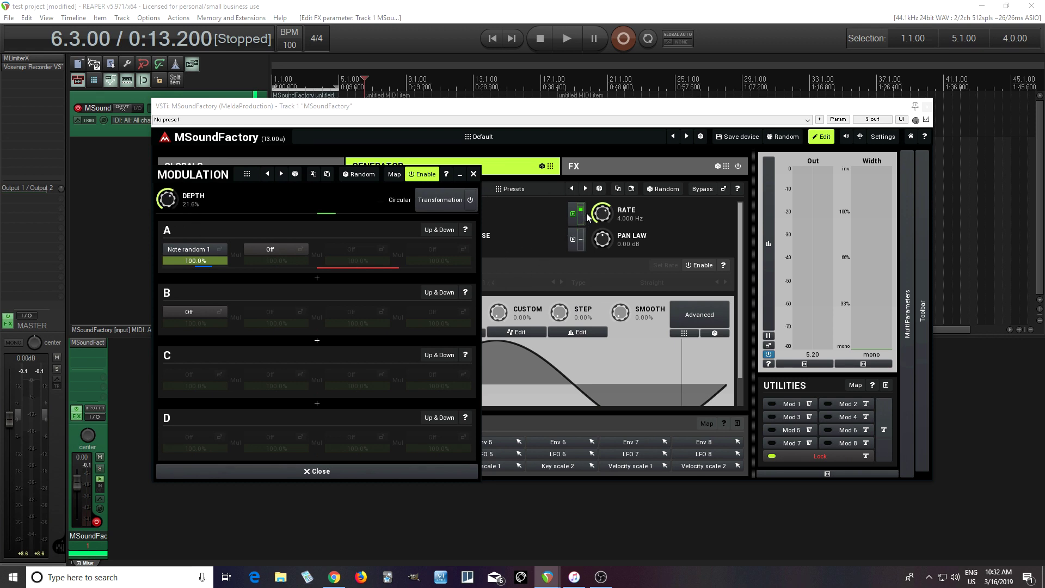
click(443, 233)
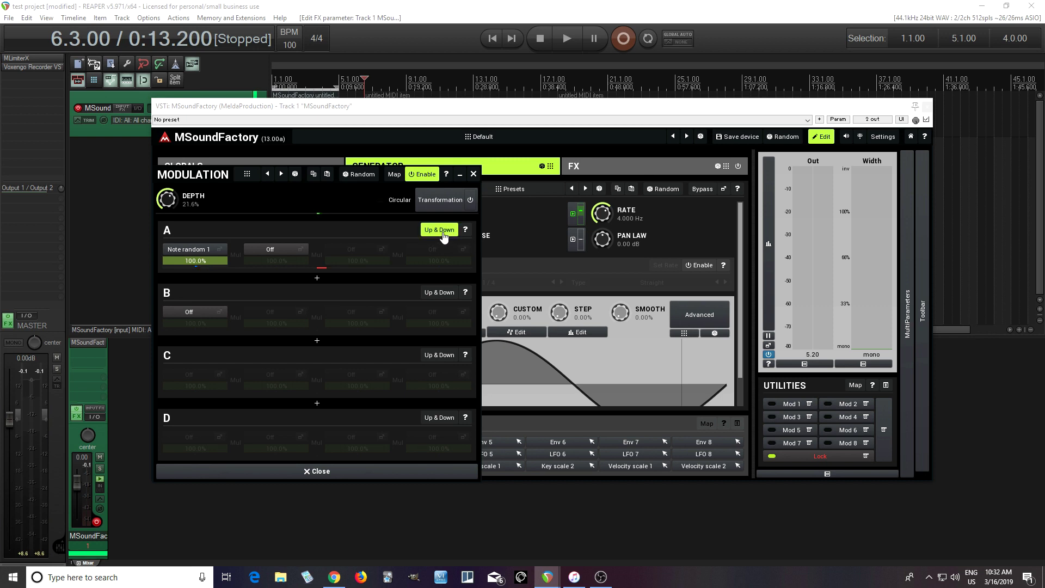
click(474, 174)
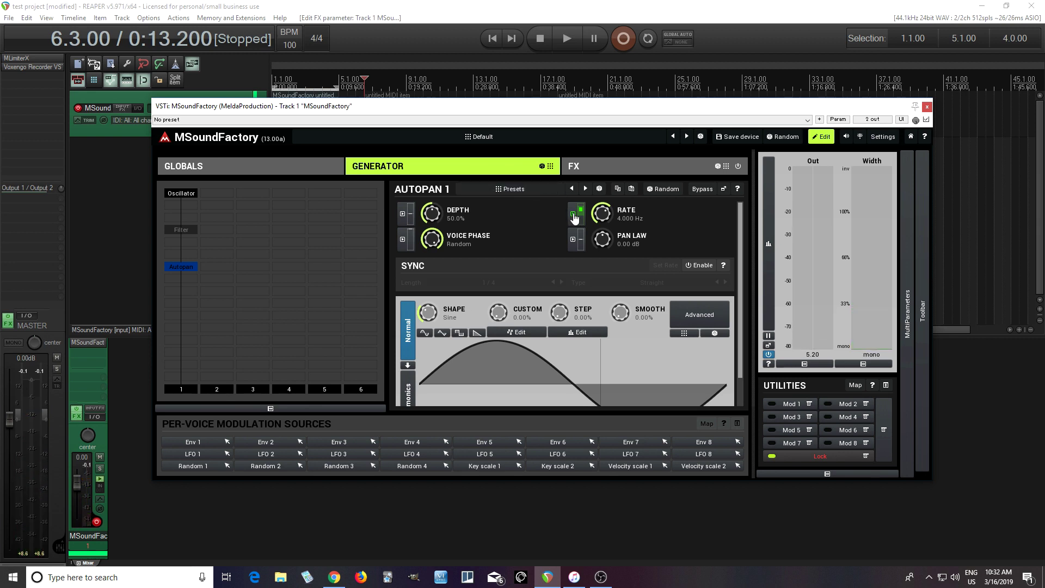
- Set the Rate modulation depth to 8.8% and switch its source to Key scale 1
drag(578, 209, 578, 208)
drag(582, 214, 581, 210)
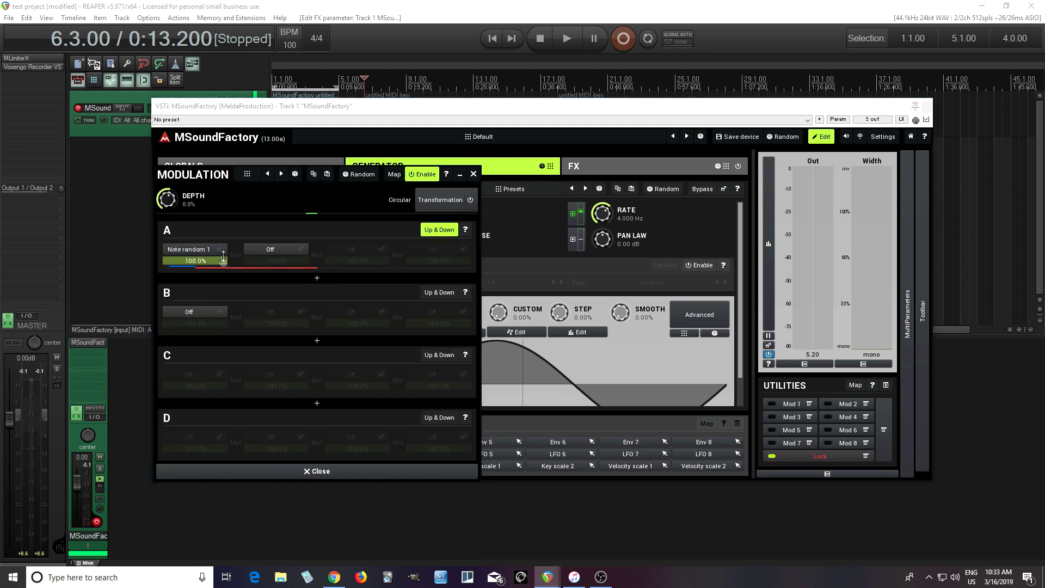
click(214, 250)
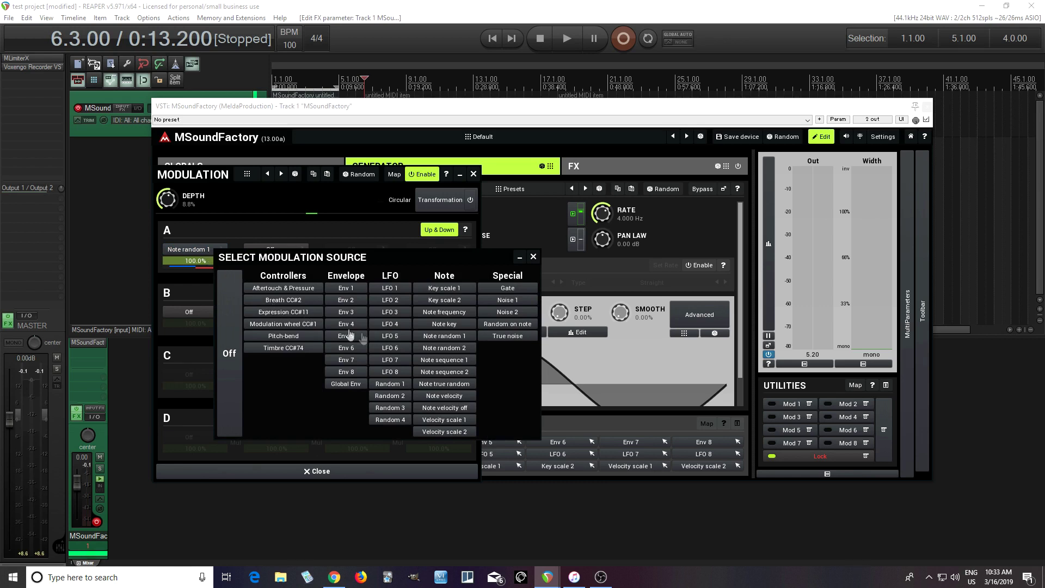
click(444, 289)
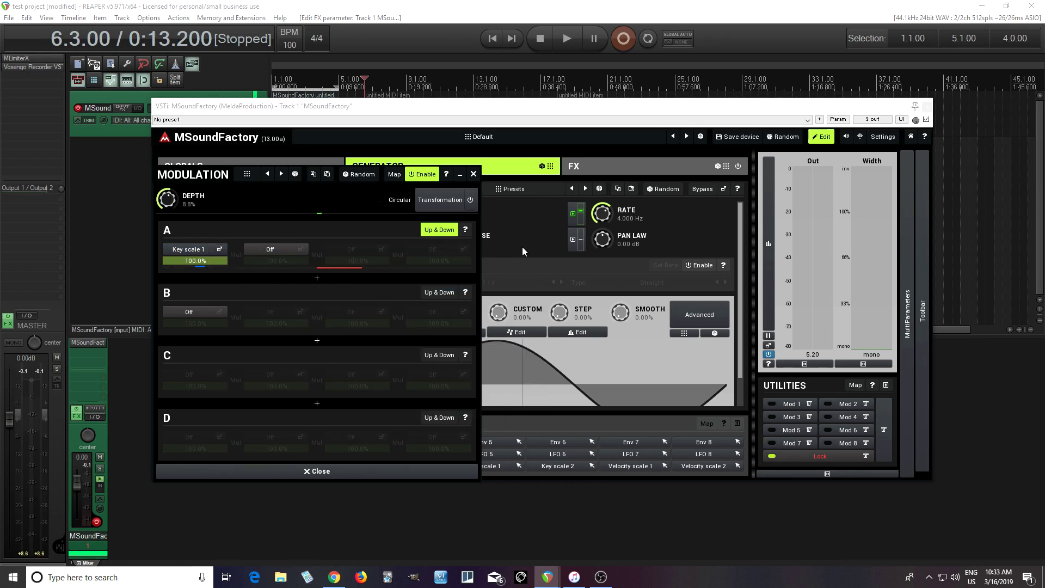
- Turn the Autopan Rate down and raise the Key scale 1 modulation depth to 42.4%
drag(185, 178, 322, 325)
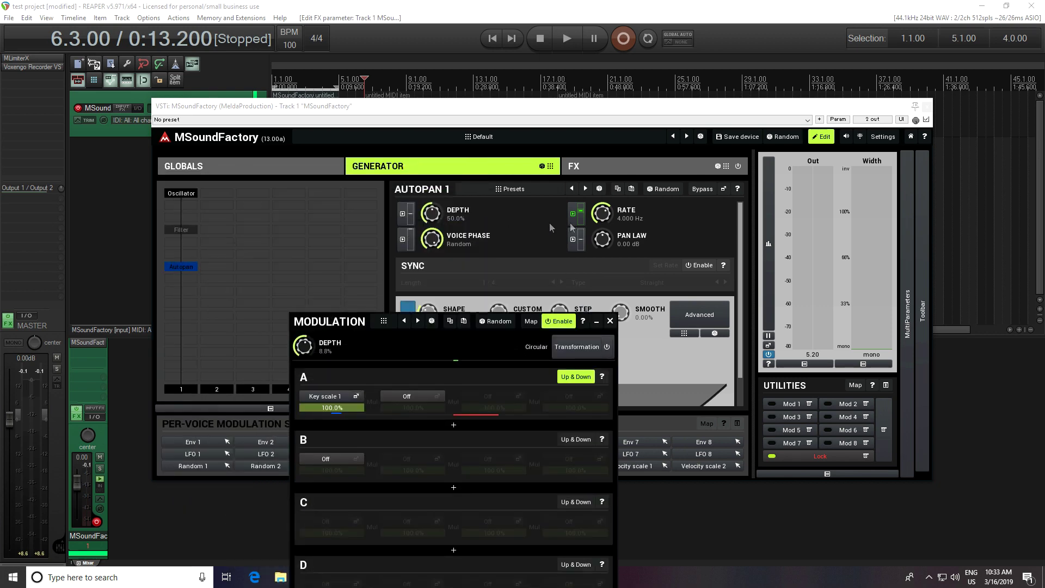
drag(602, 214, 609, 212)
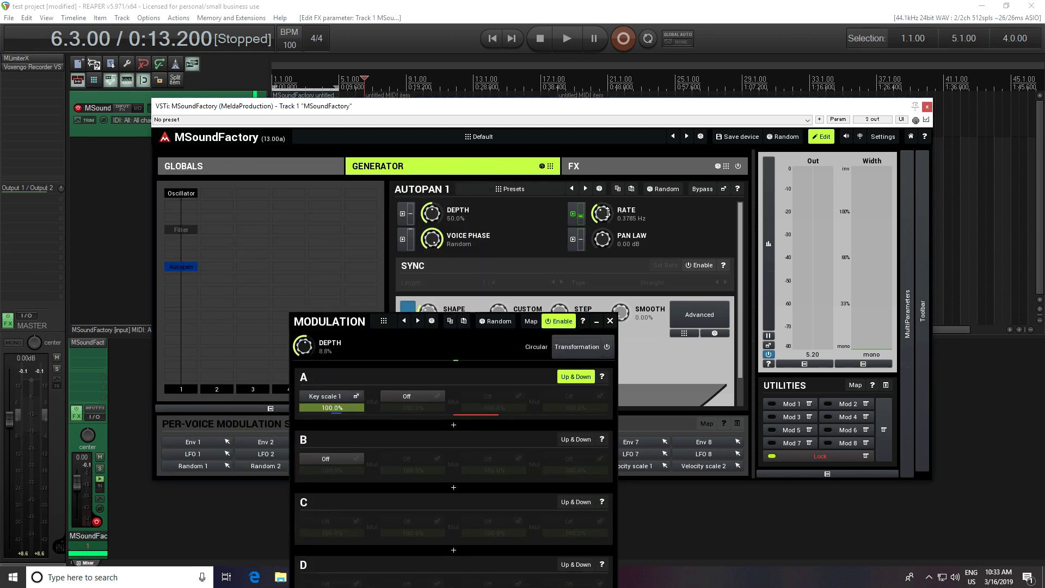
drag(310, 346, 311, 326)
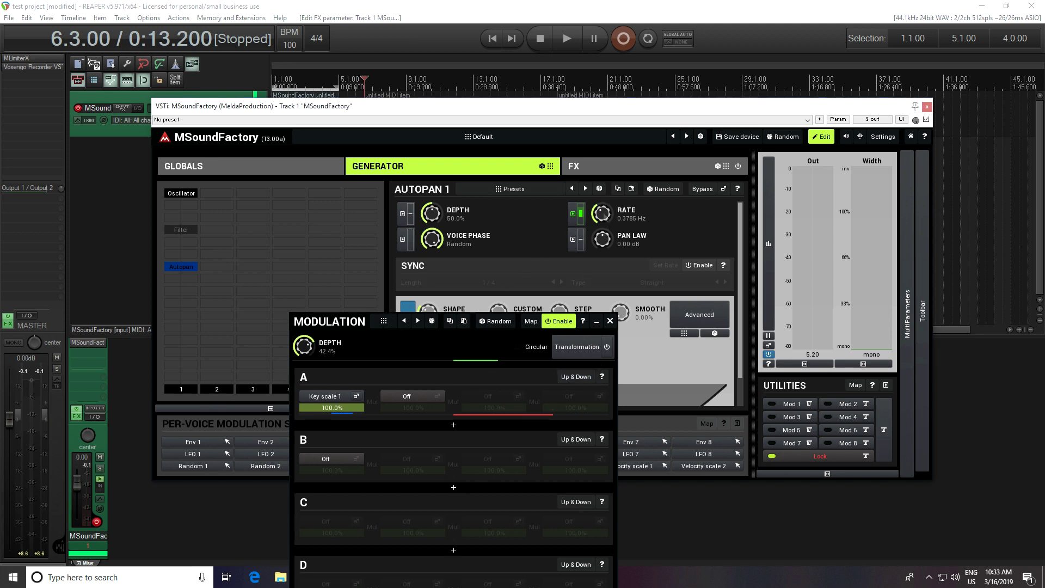
drag(602, 213, 602, 220)
- Nudge the lower breakpoint of Key scale 1's transformation curve slightly left
click(354, 399)
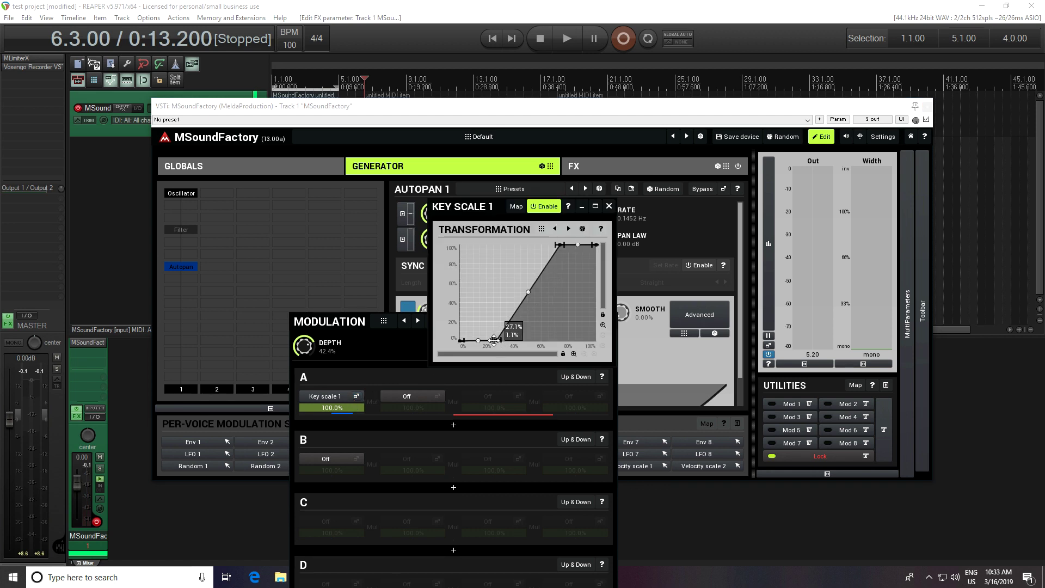
drag(499, 340, 501, 341)
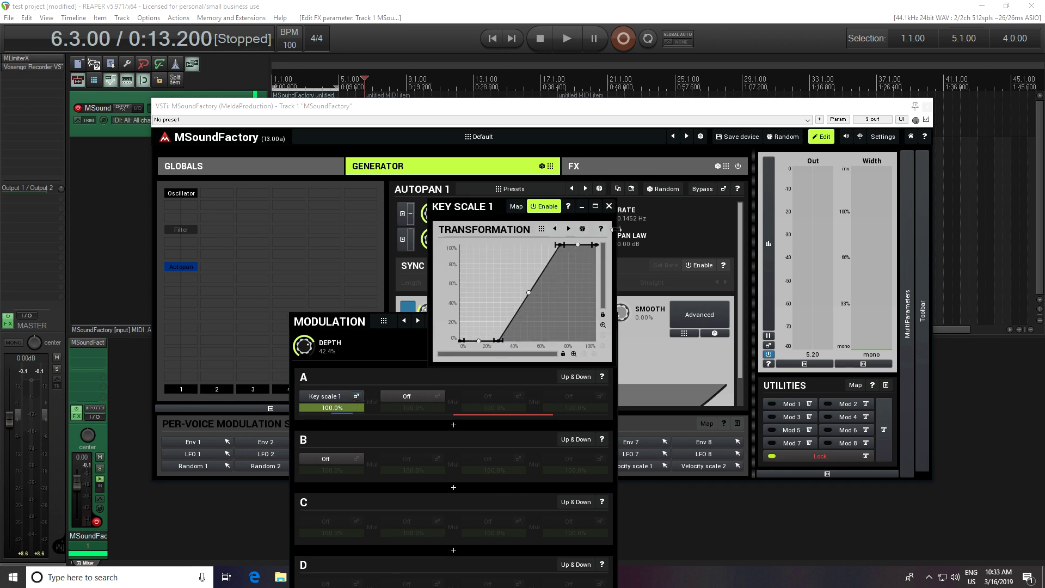
click(609, 207)
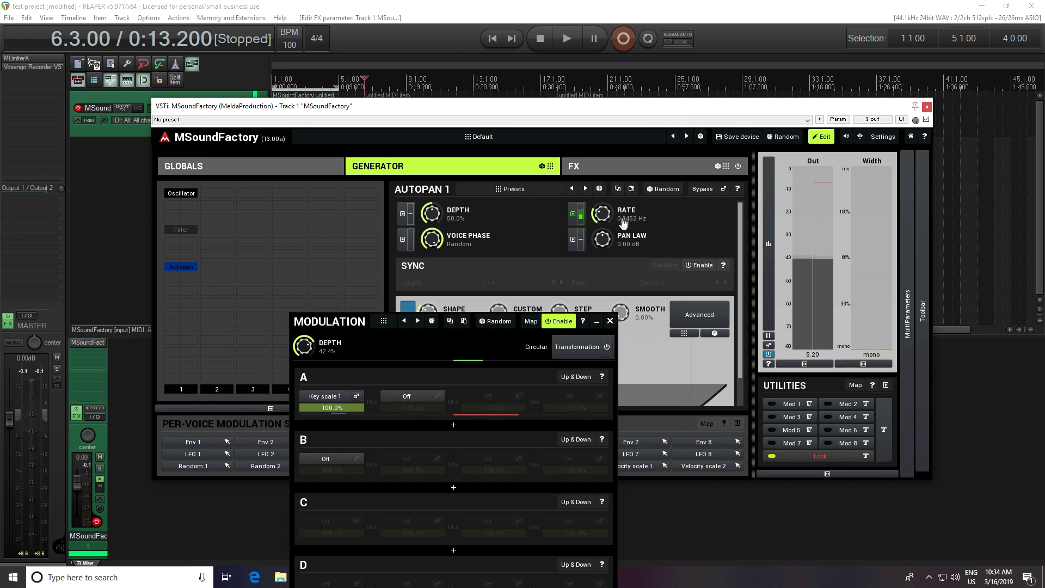
- Review the modulation source list, keep Key scale 1 as the modulator, and close the modulation settings
click(346, 394)
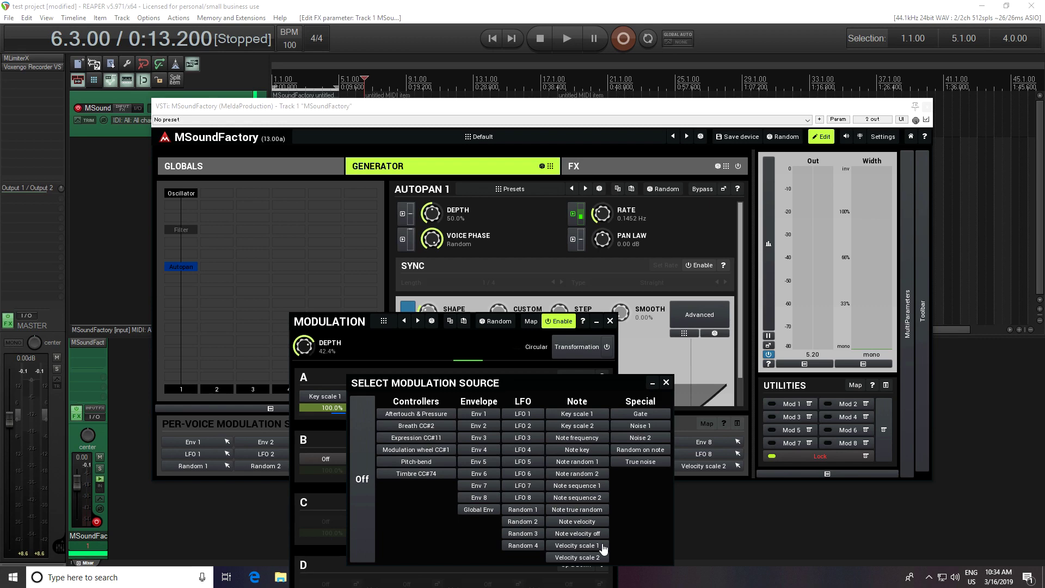
drag(488, 384, 498, 231)
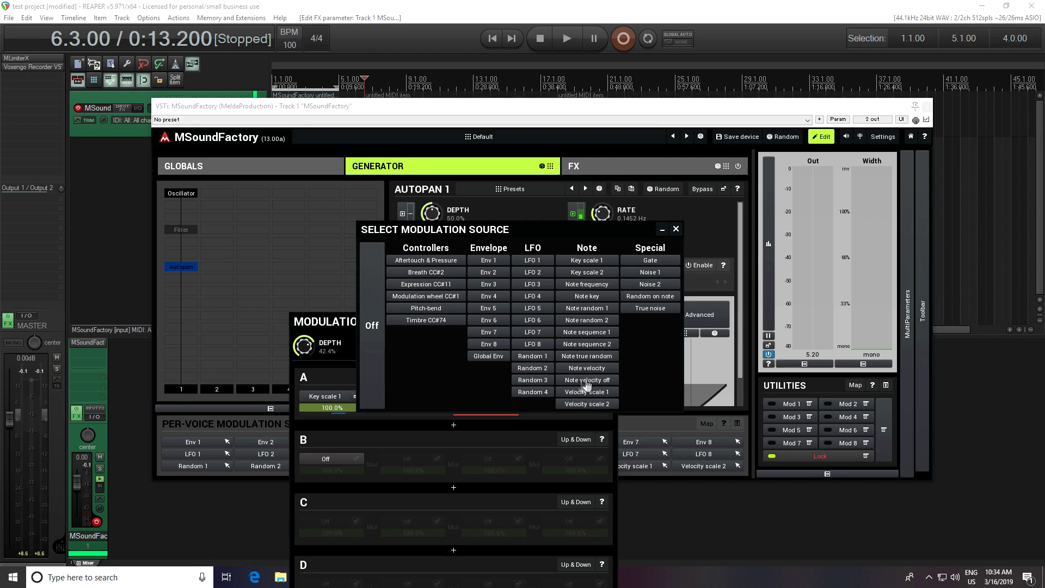
click(676, 229)
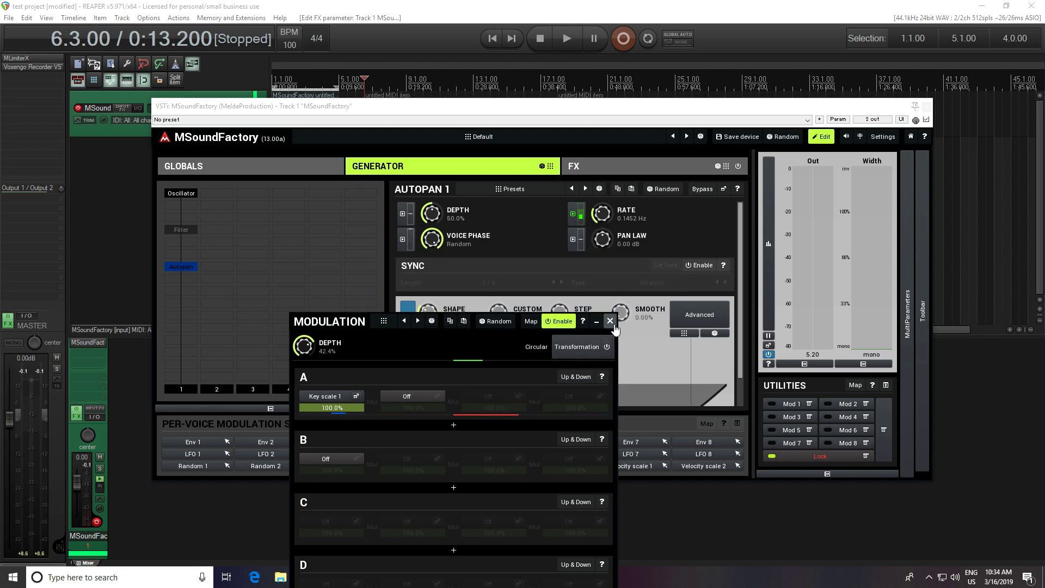
click(610, 321)
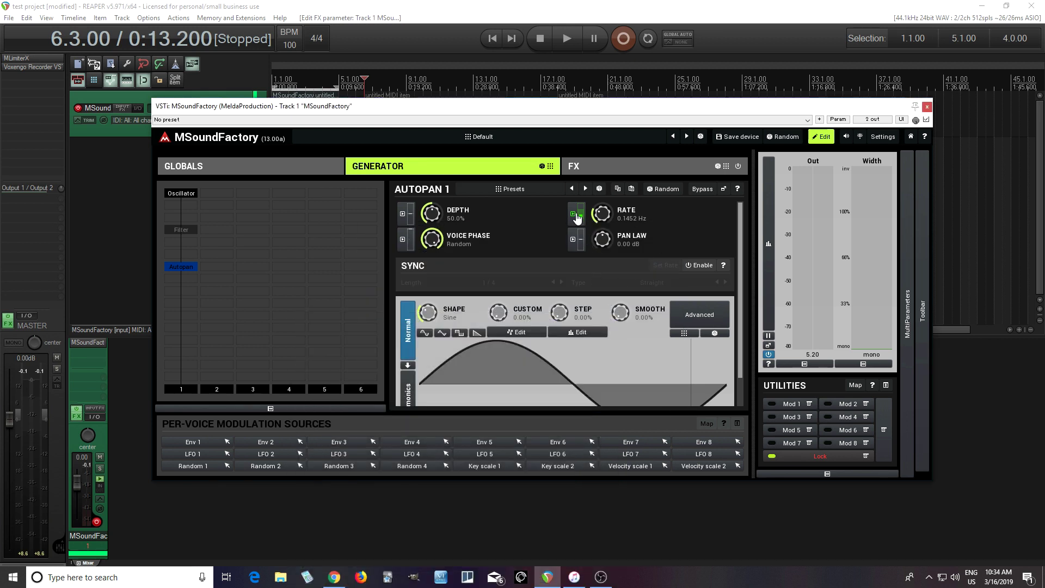
double_click(180, 274)
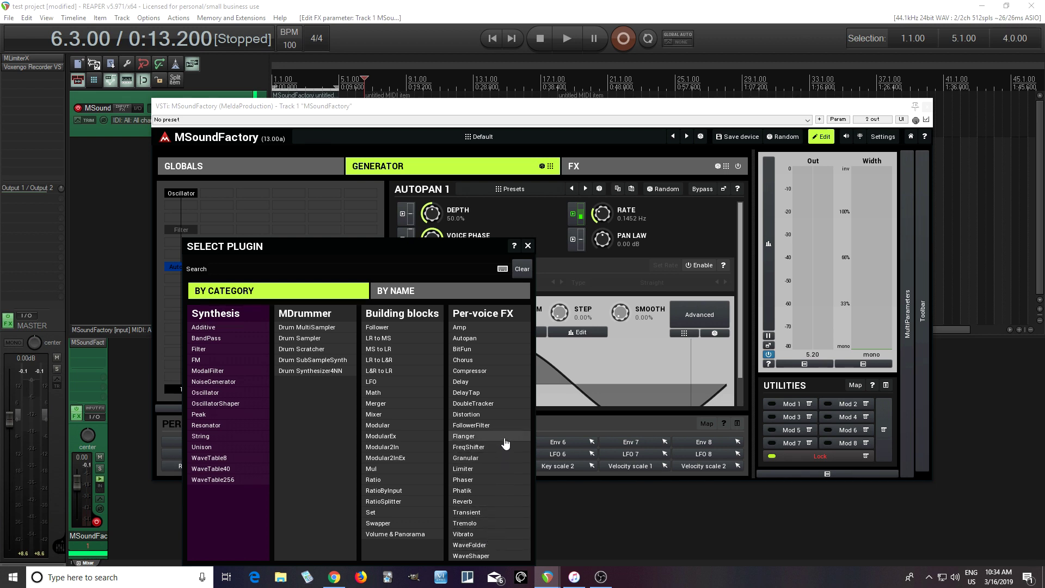
- Dismiss the module picker and delete Autopan 1, leaving Oscillator and Filter in the generator chain
click(527, 246)
double_click(183, 267)
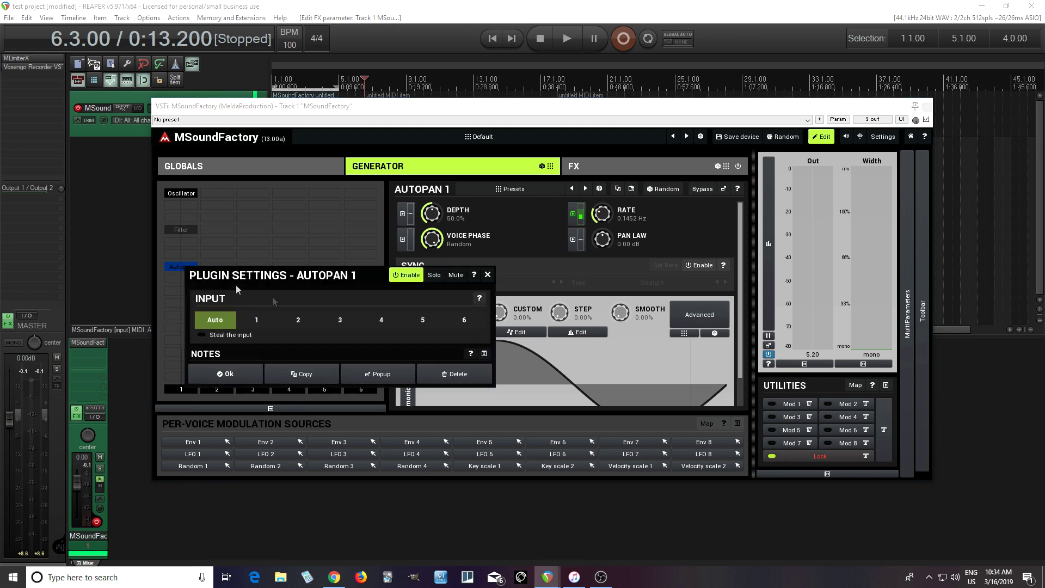
click(463, 376)
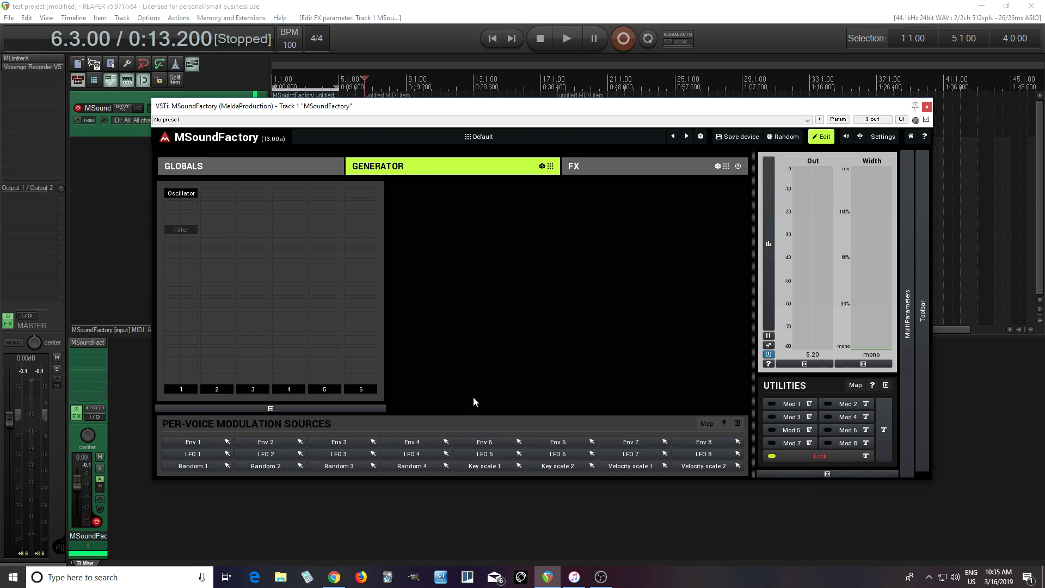
click(188, 233)
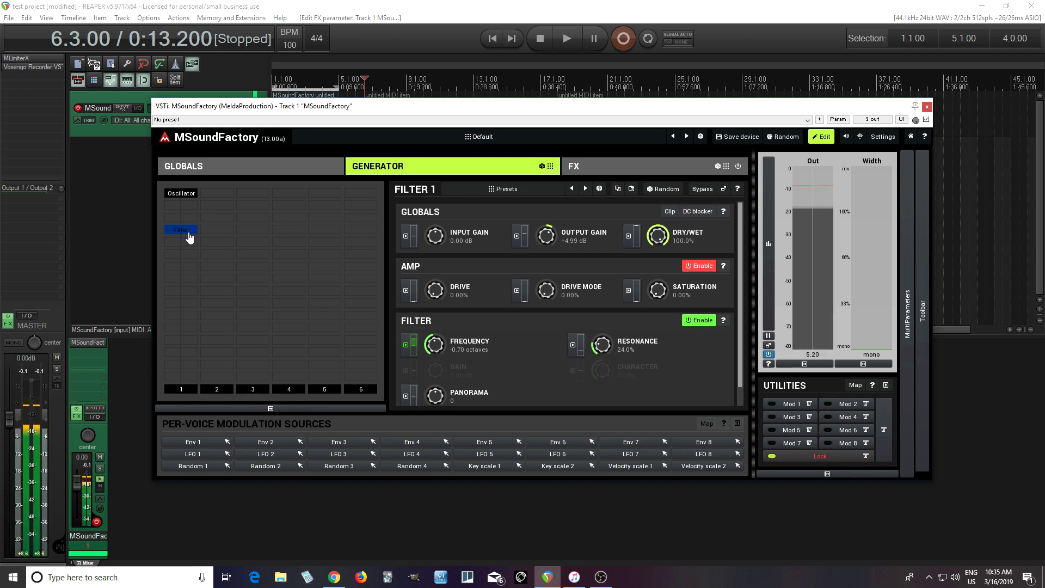
- Insert a Delay module below the Filter and expand its panel to show every control
click(189, 272)
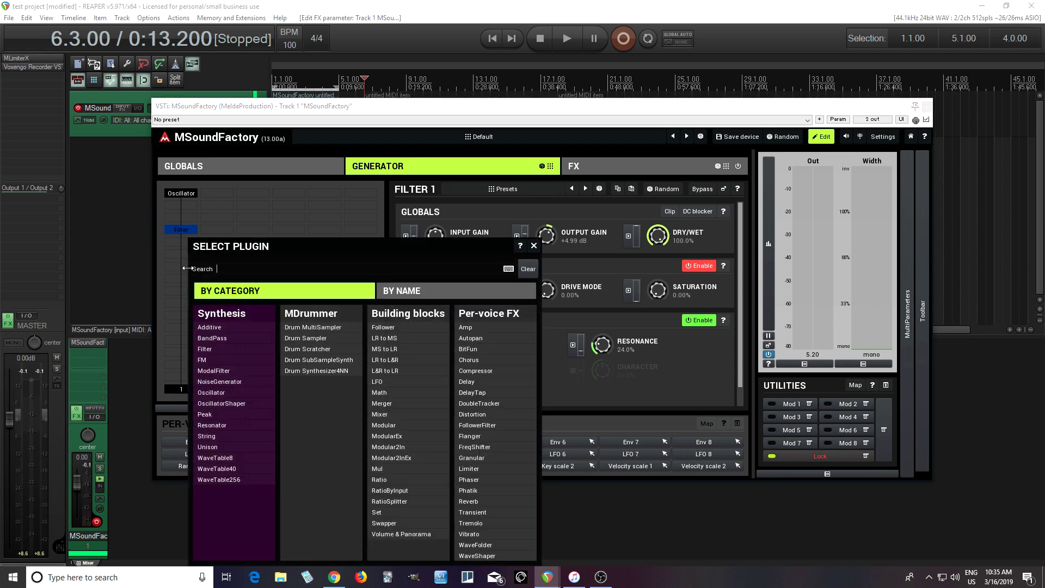
click(474, 387)
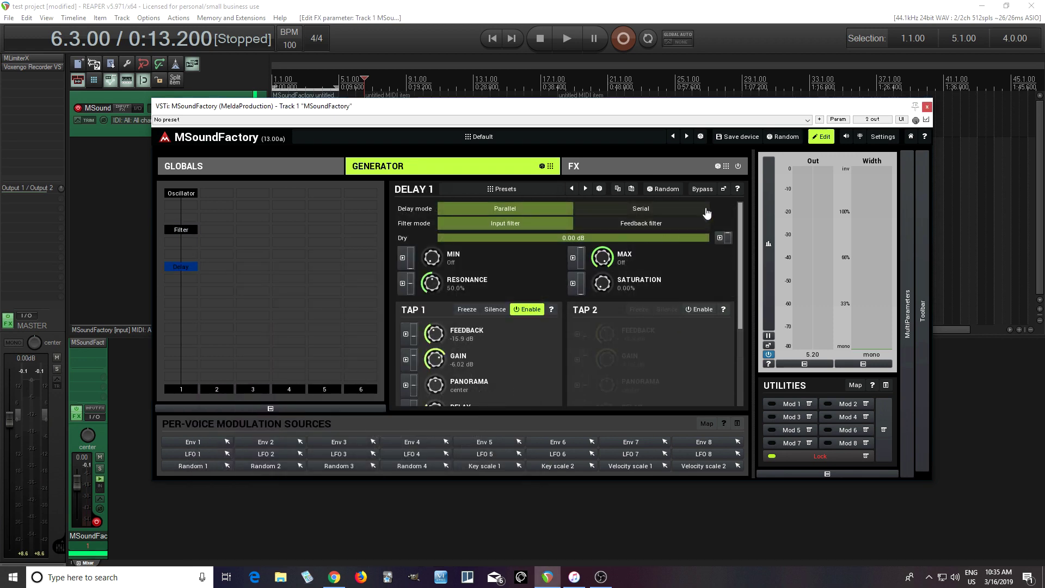
click(723, 189)
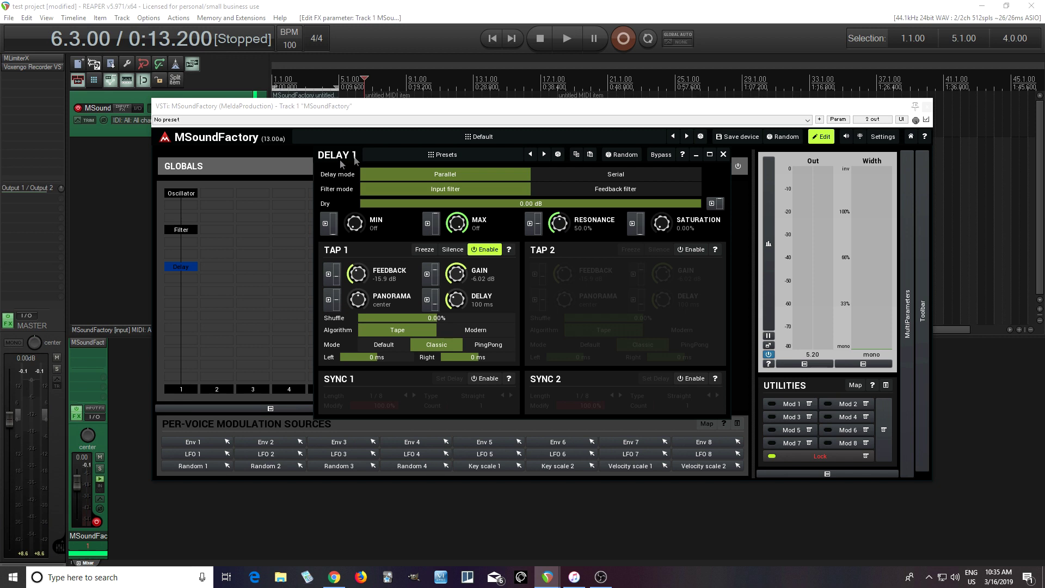
- Set Delay 1 Tap 1 to 418 ms delay and -8.08 dB feedback, then restore the panel size
drag(456, 299, 456, 240)
drag(358, 274, 358, 262)
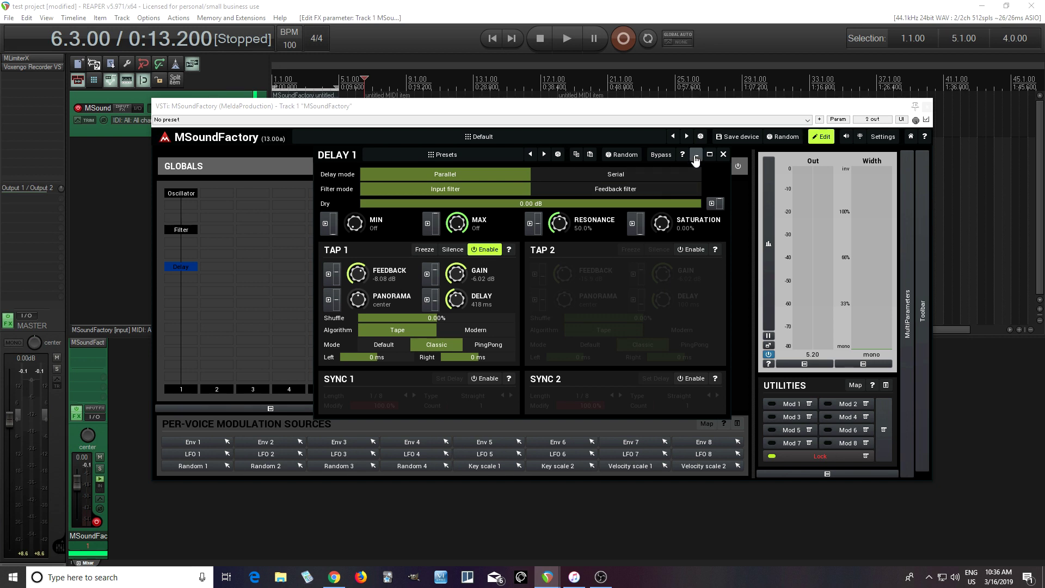
click(723, 156)
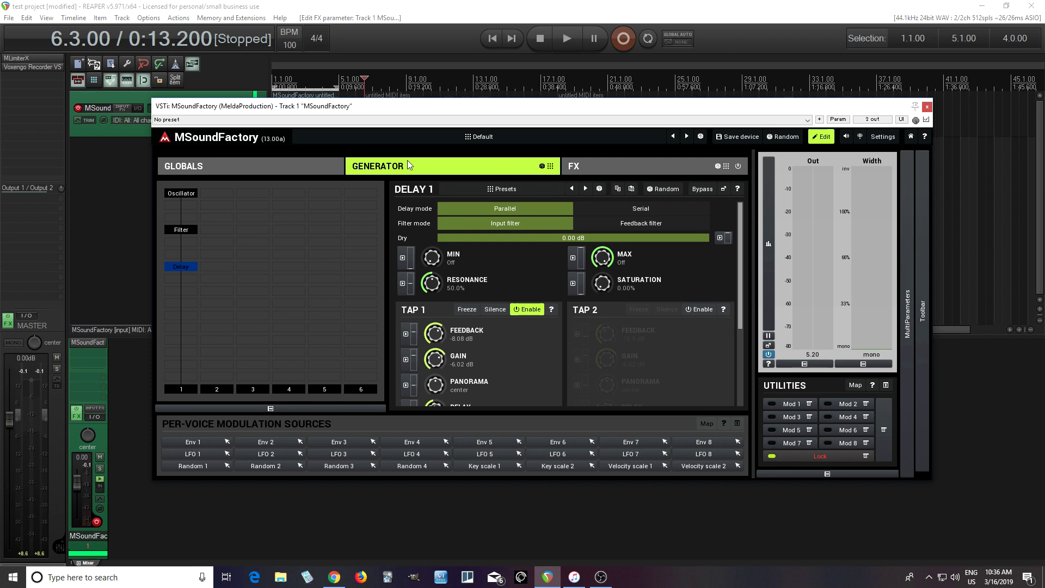
click(269, 165)
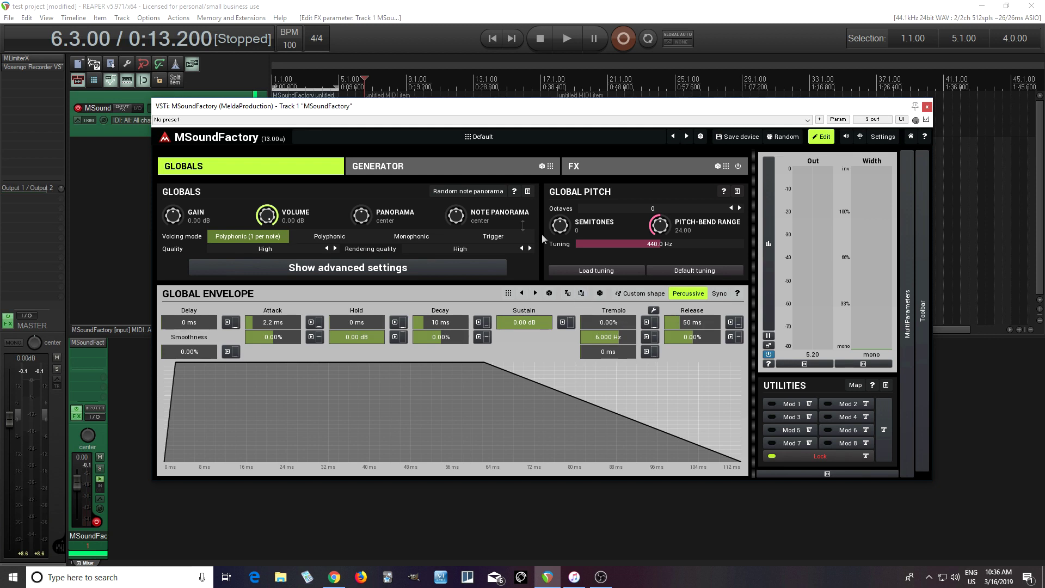
click(448, 170)
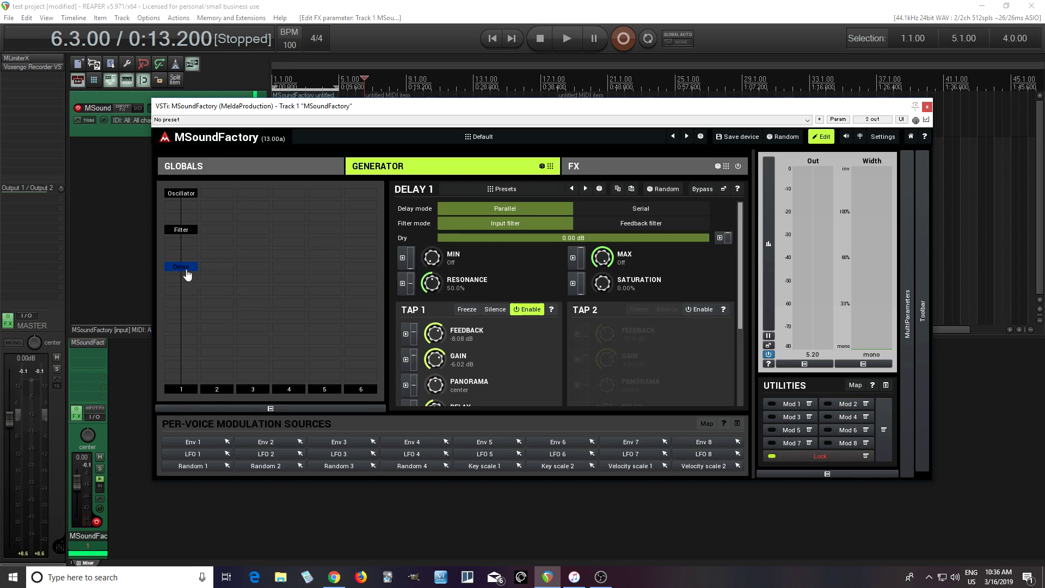
click(267, 173)
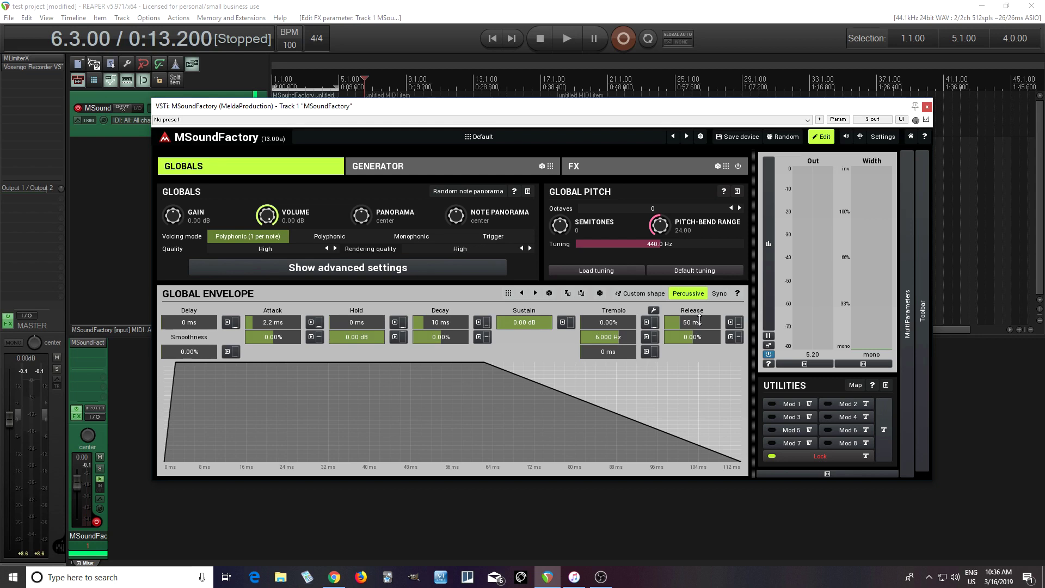
drag(692, 322, 692, 269)
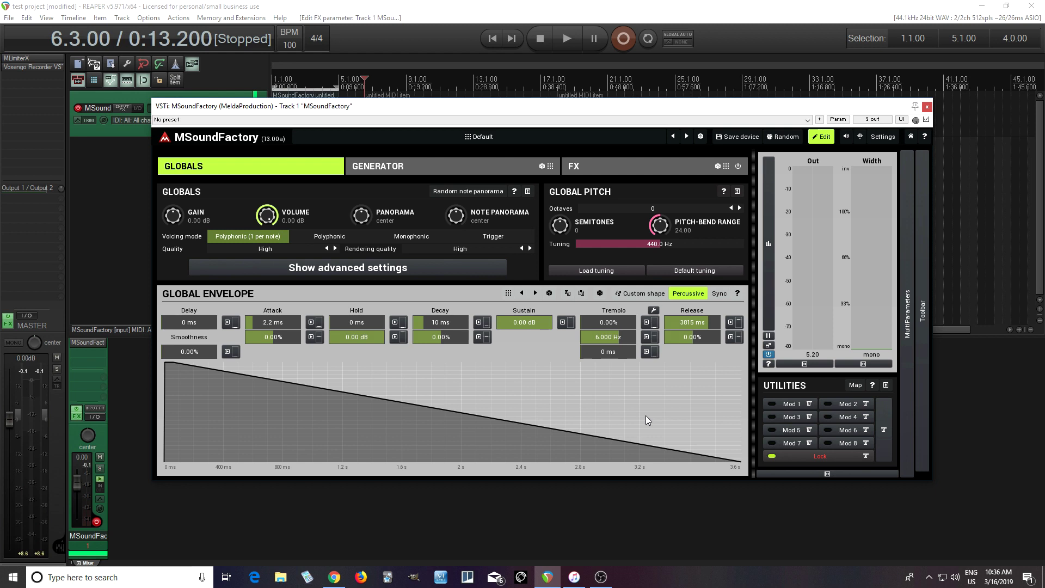
double_click(707, 320)
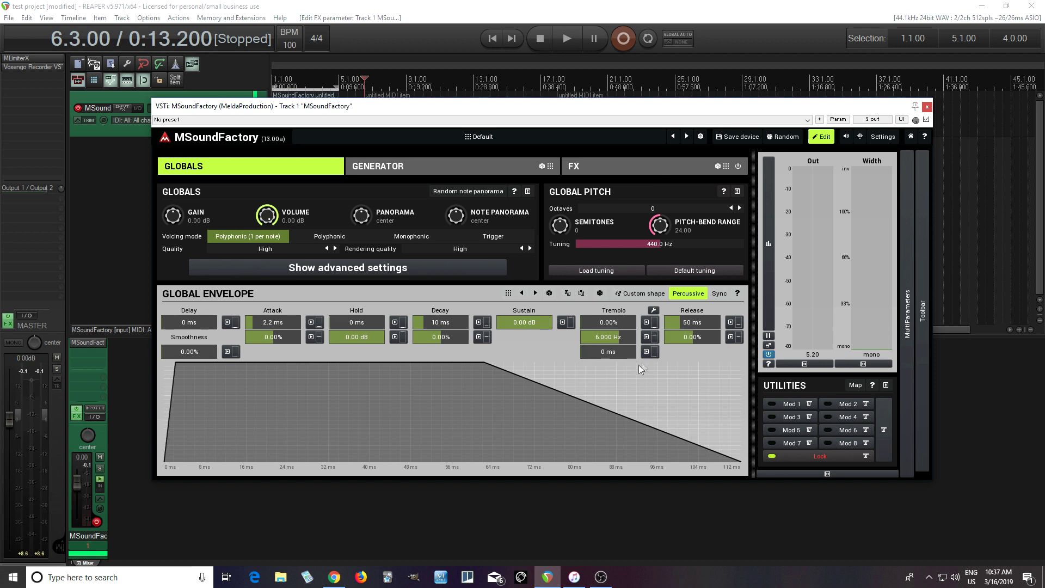
click(410, 169)
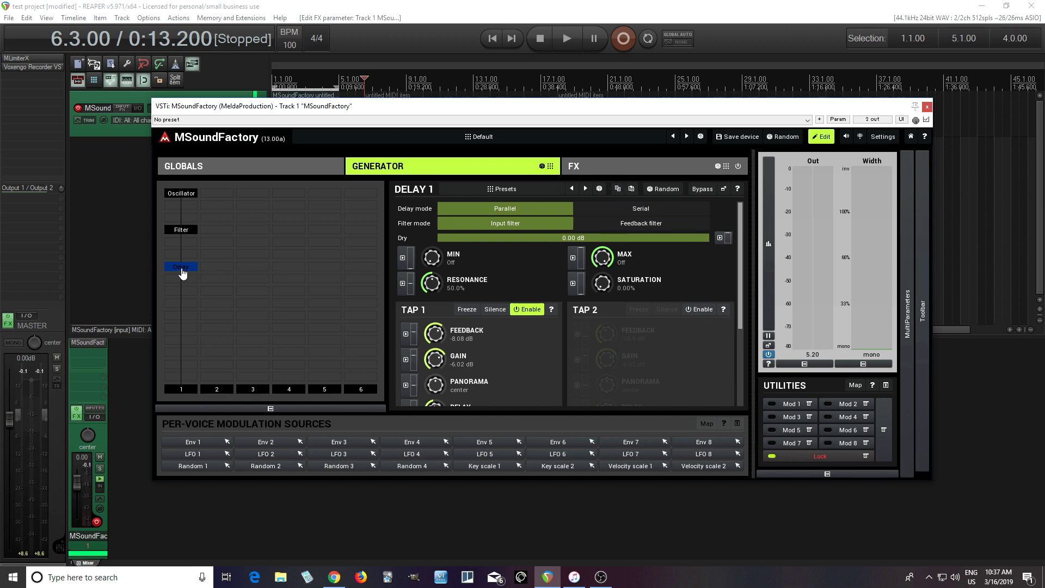
- On the FX stage page, delete the Distortion 1 module
click(659, 169)
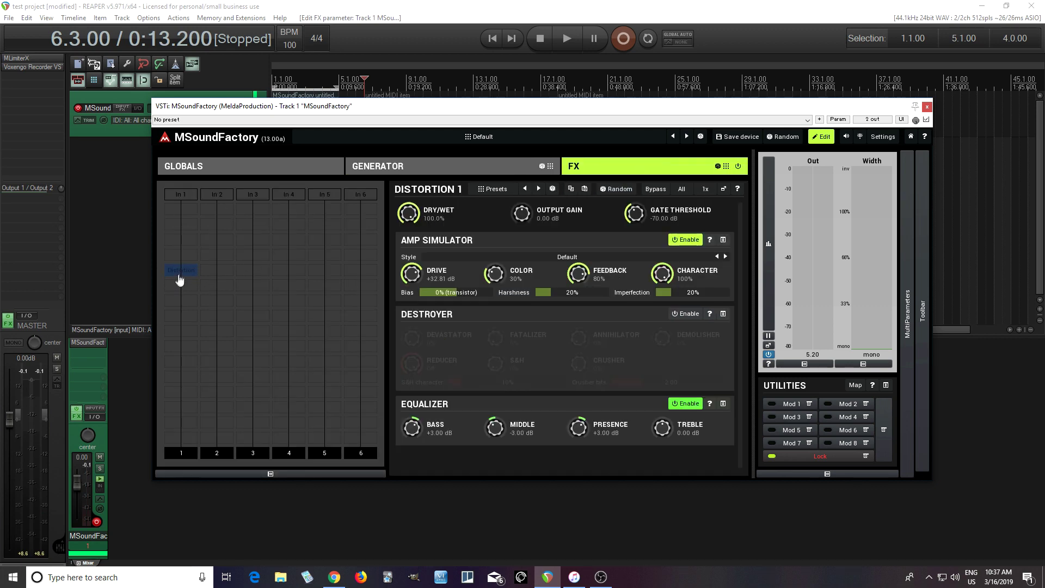
double_click(180, 273)
click(508, 395)
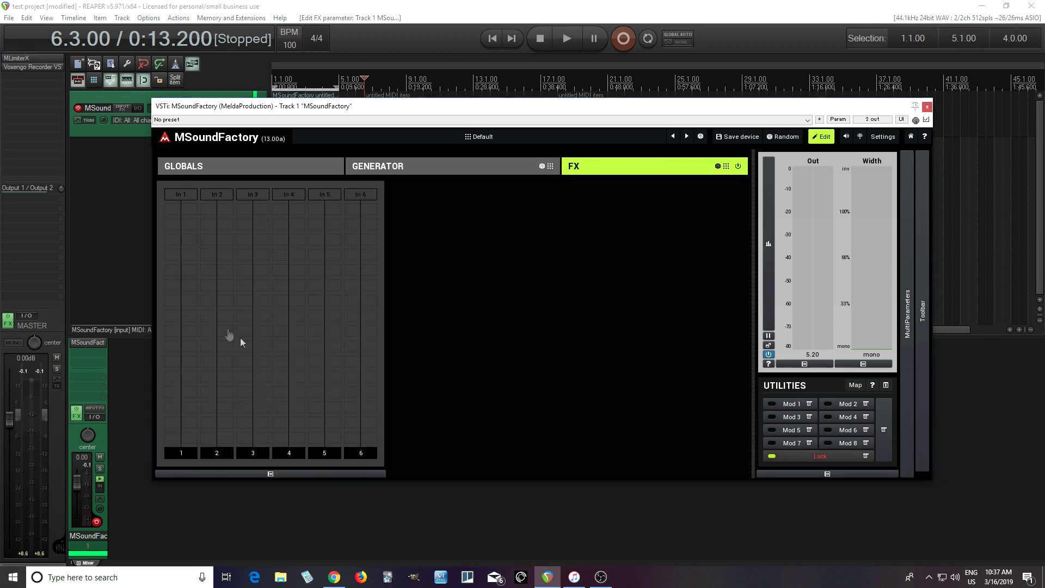
- Add a Delay in its place with the generator delay's settings pasted in (418 ms, -8.08 dB)
double_click(187, 276)
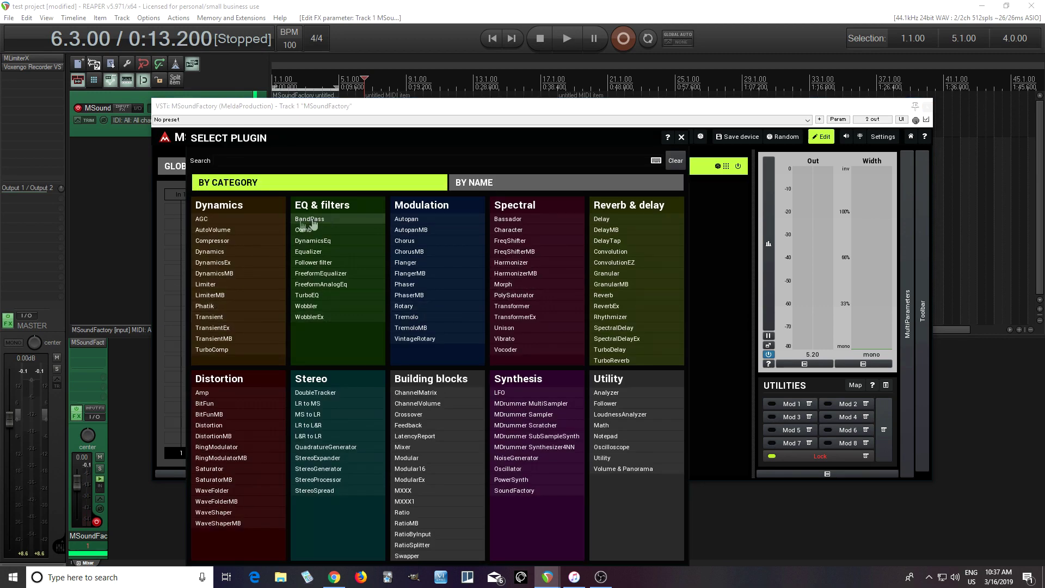
click(617, 224)
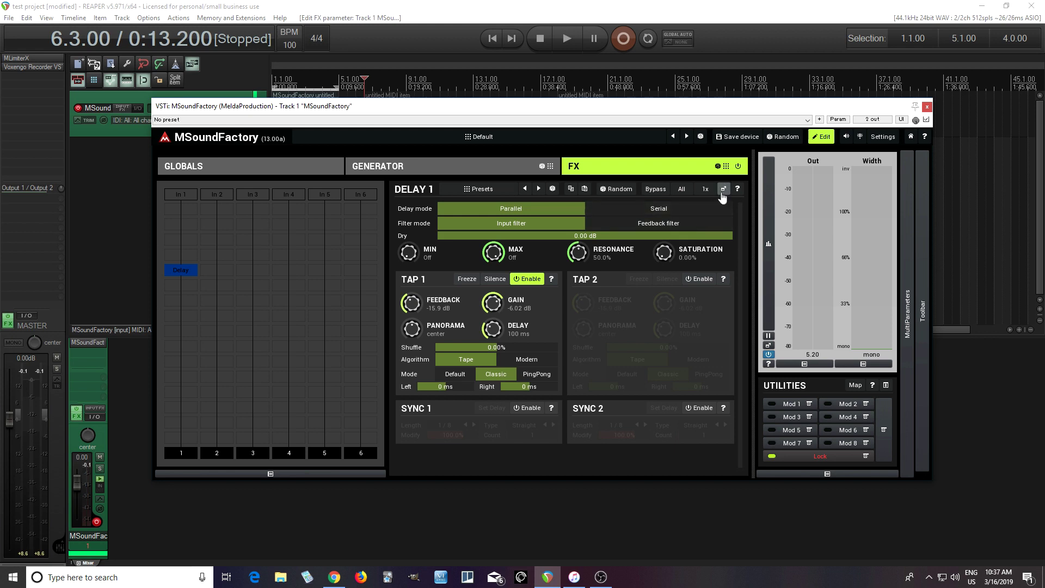
click(585, 189)
click(490, 169)
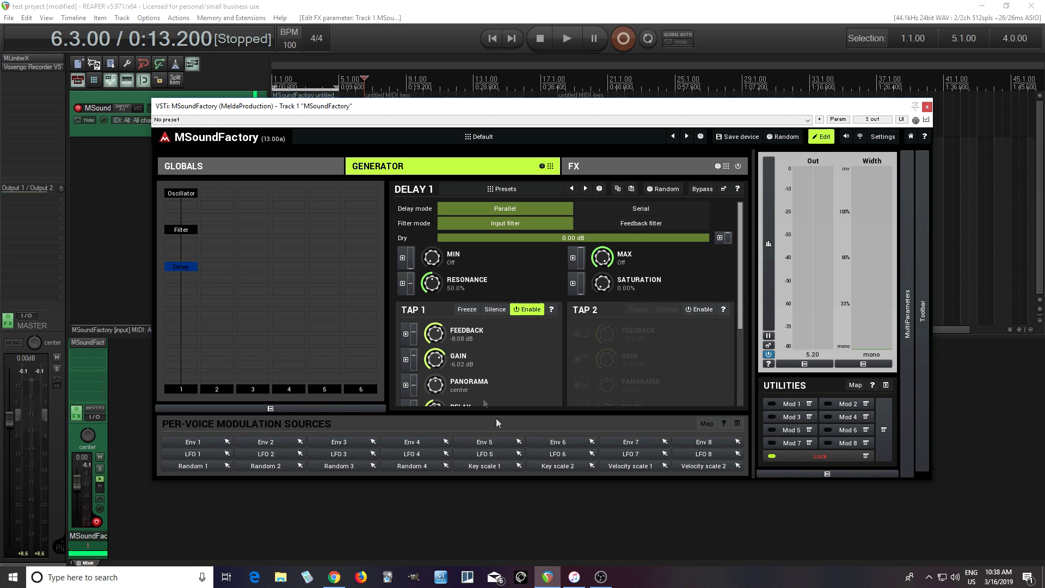
- Pan Delay 1 Tap 1 100% left and add Key scale 1 on slot A to modulate its panorama
click(724, 189)
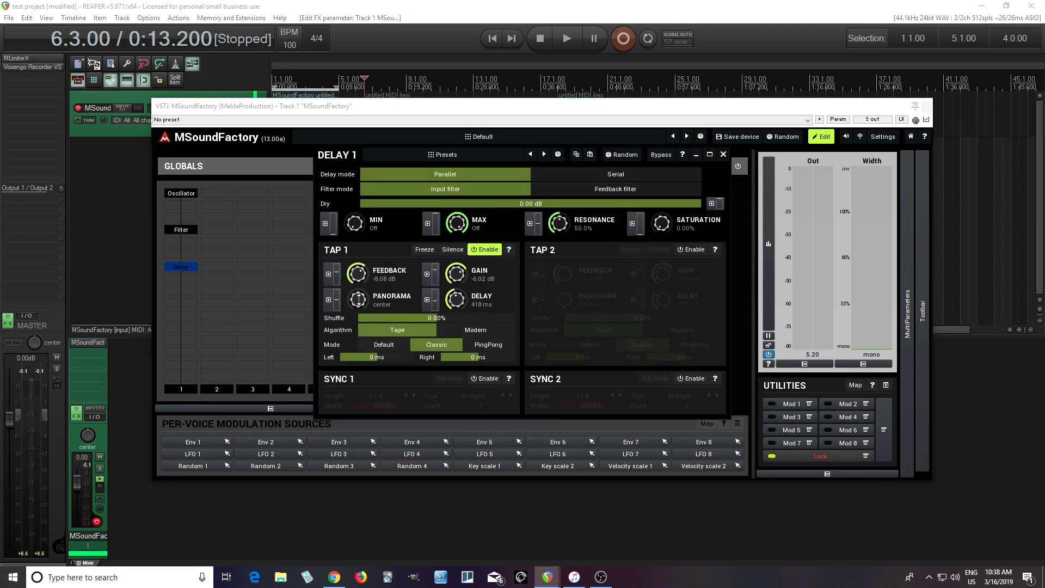
drag(359, 299, 359, 332)
click(328, 301)
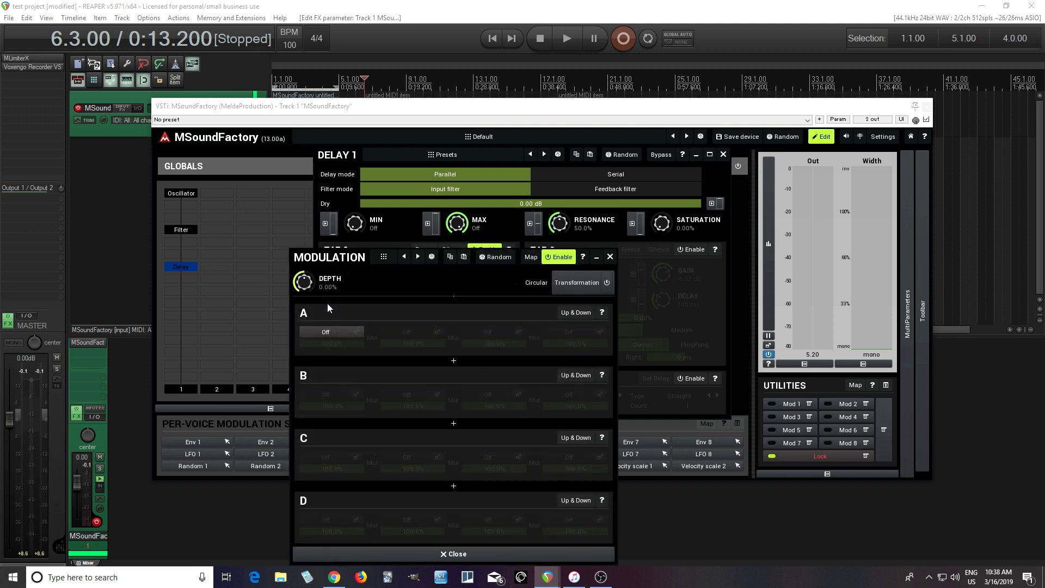
click(350, 340)
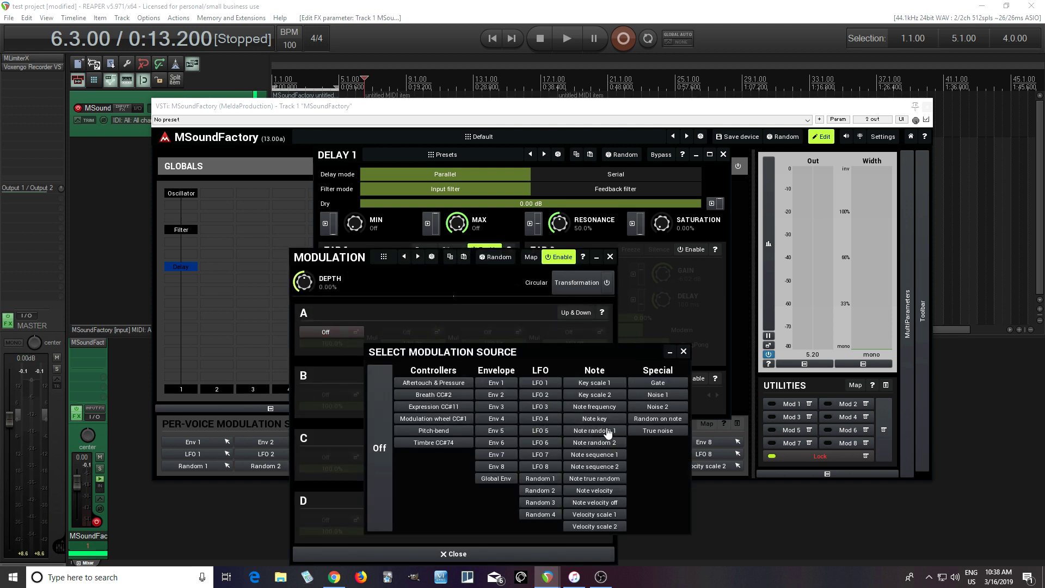
click(602, 386)
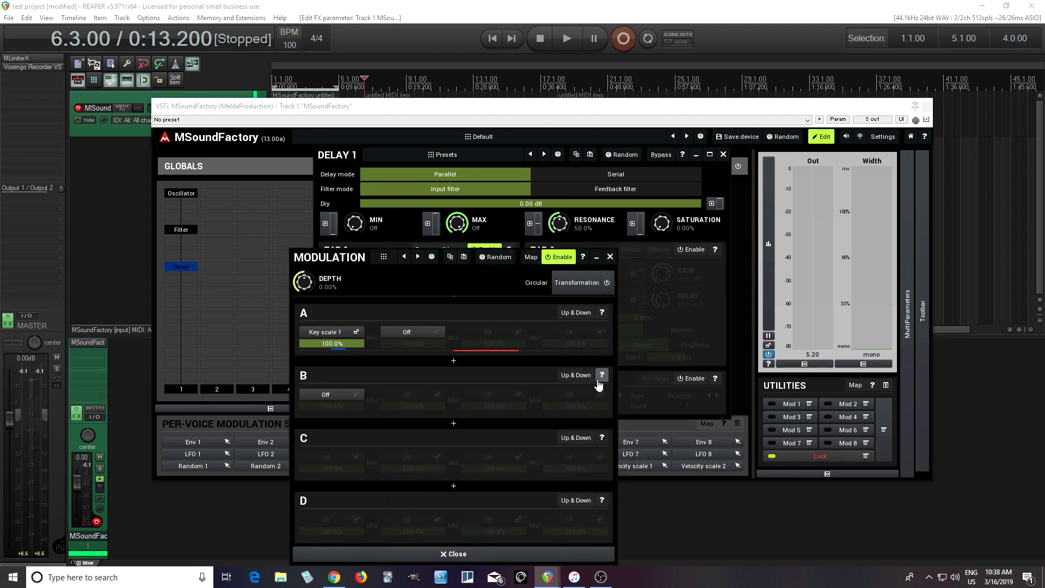
drag(309, 279, 642, 257)
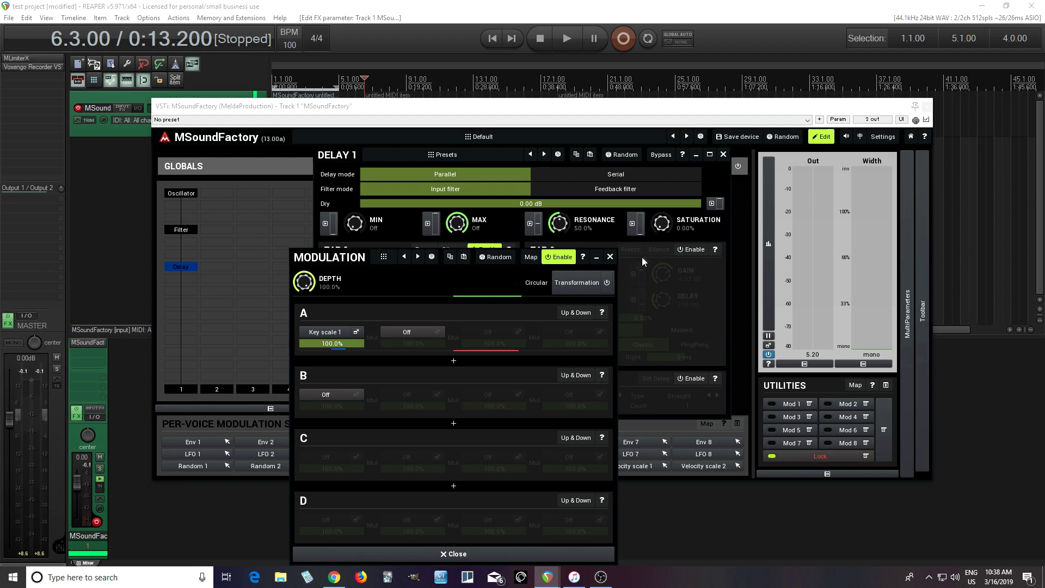
click(611, 257)
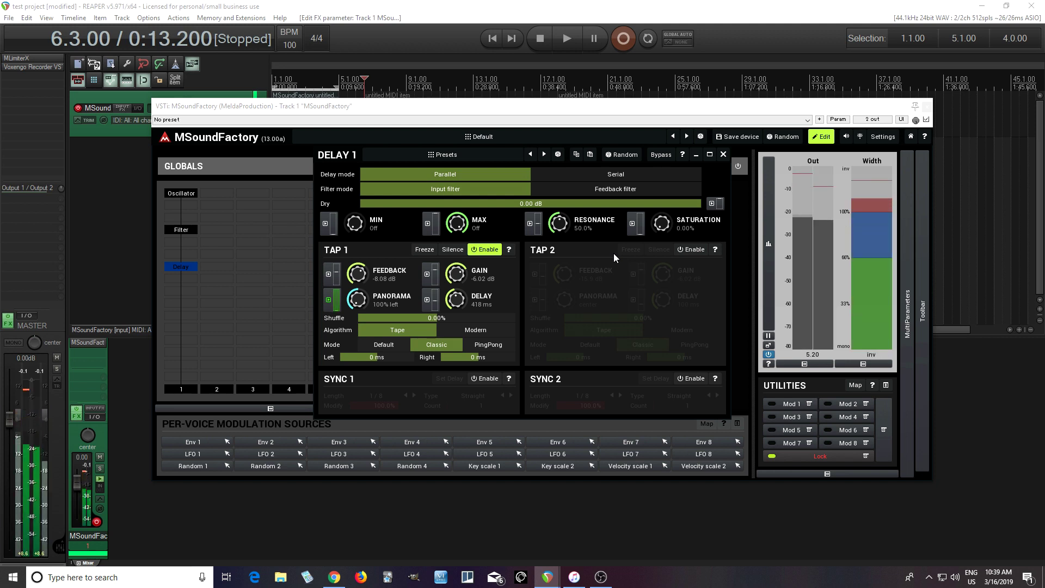
- Change Tap 1 panorama's slot A source from Key scale 1 to Note random 1
click(329, 303)
click(335, 333)
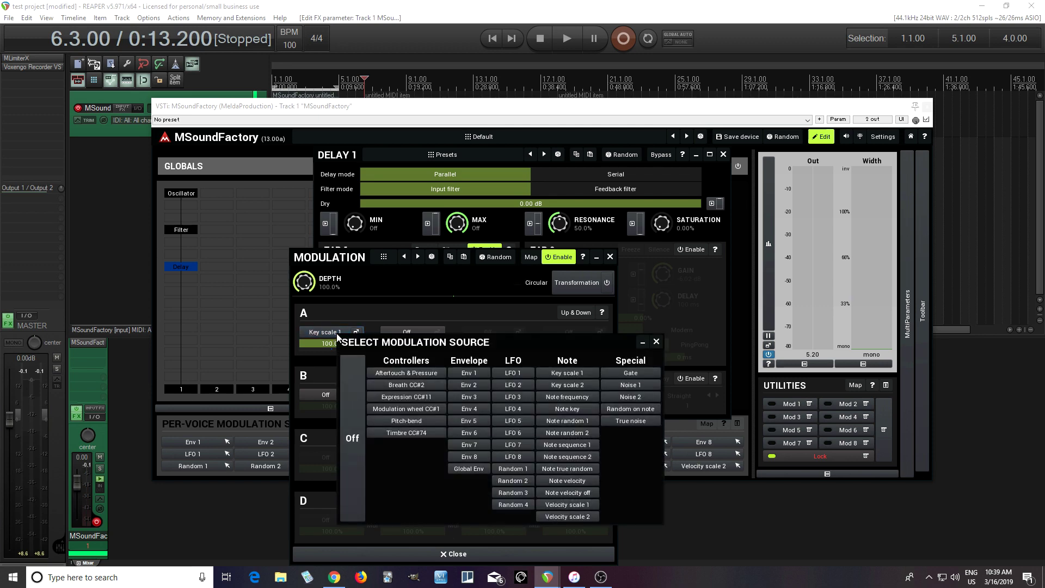
click(586, 422)
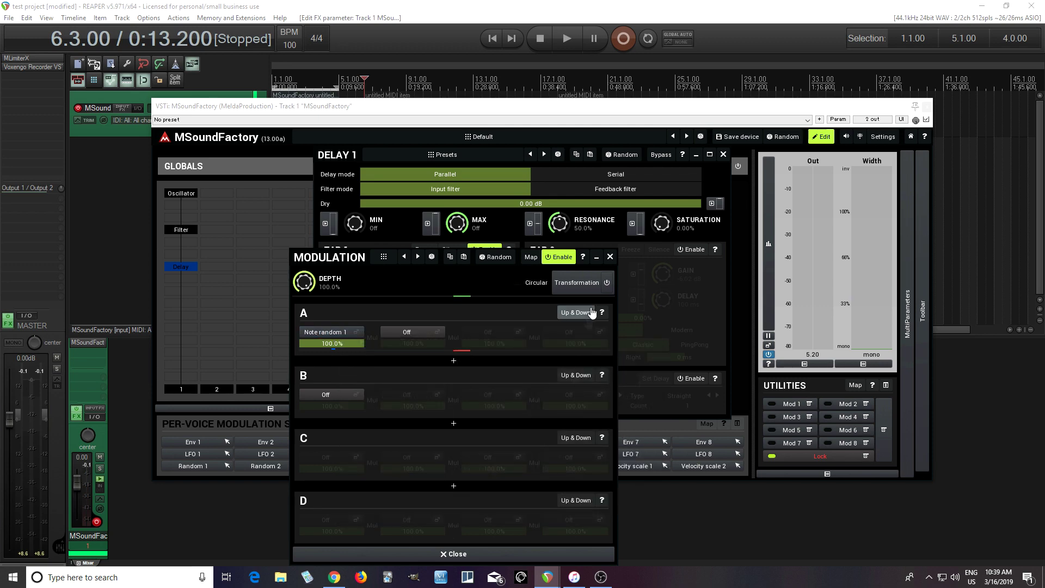
click(610, 257)
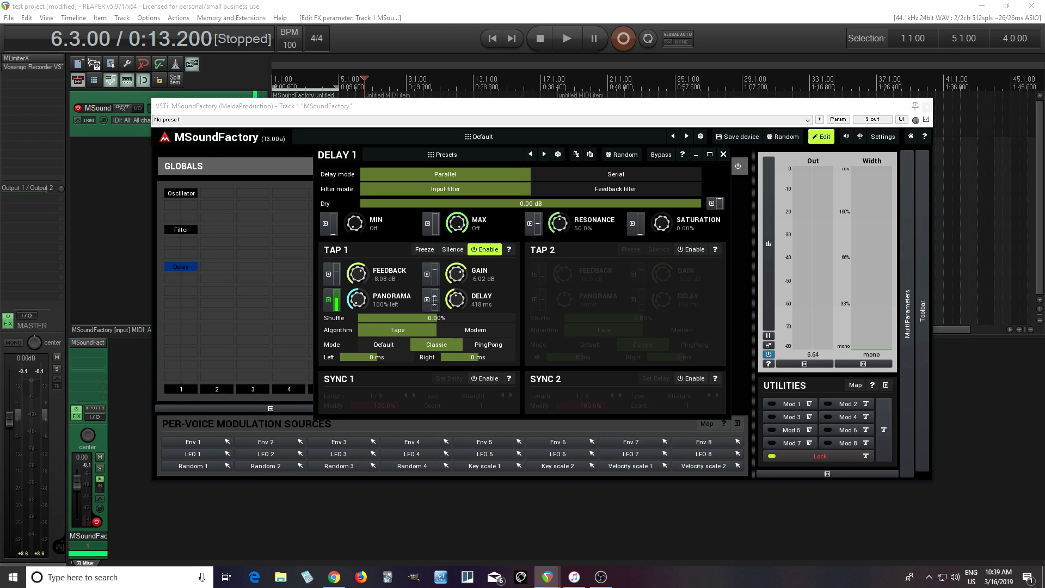
drag(456, 298, 457, 324)
- Modulate Tap 1's delay time by Note random 1 on slot A at 20.8% depth
click(428, 299)
click(338, 339)
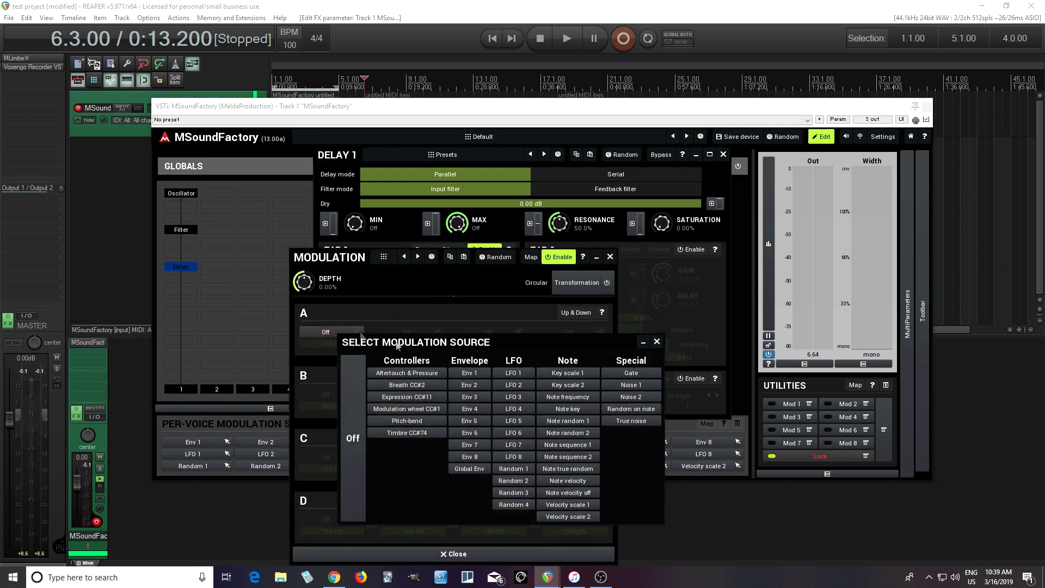
click(590, 433)
drag(301, 276, 301, 264)
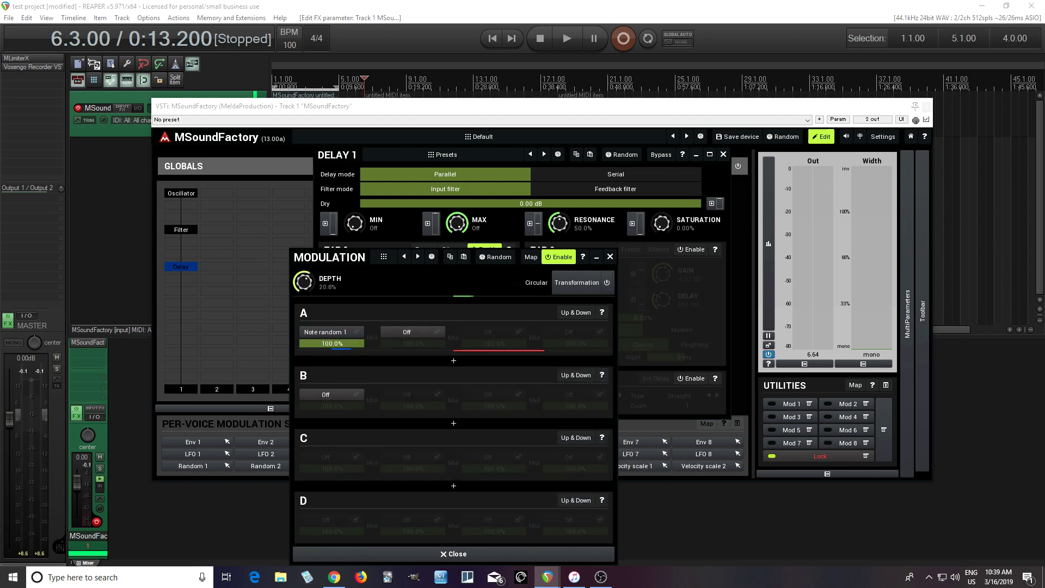
click(610, 257)
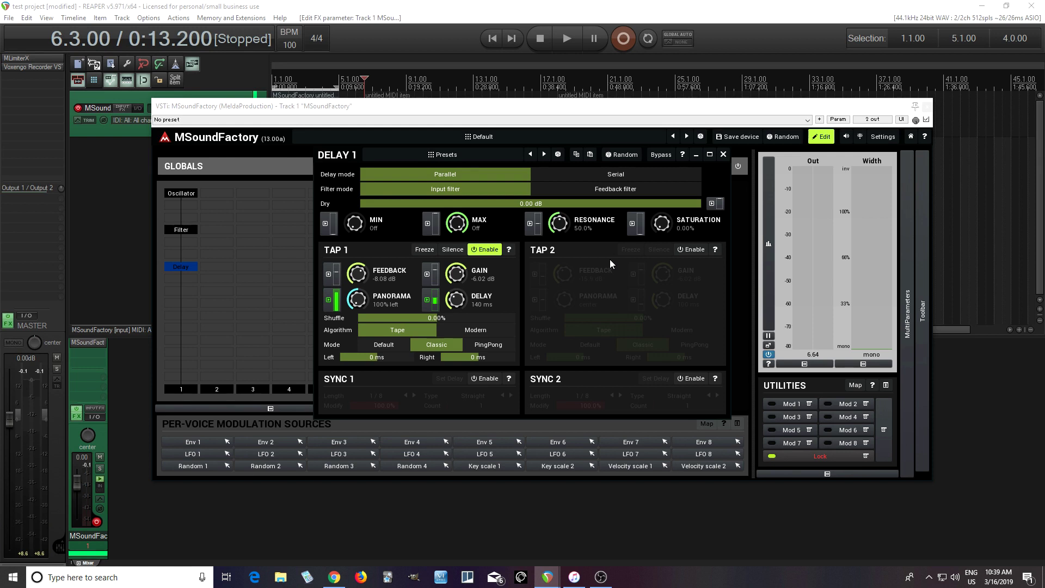
- Restore the Delay 1 panel and delete the Delay module, leaving the empty slot unfilled
click(724, 155)
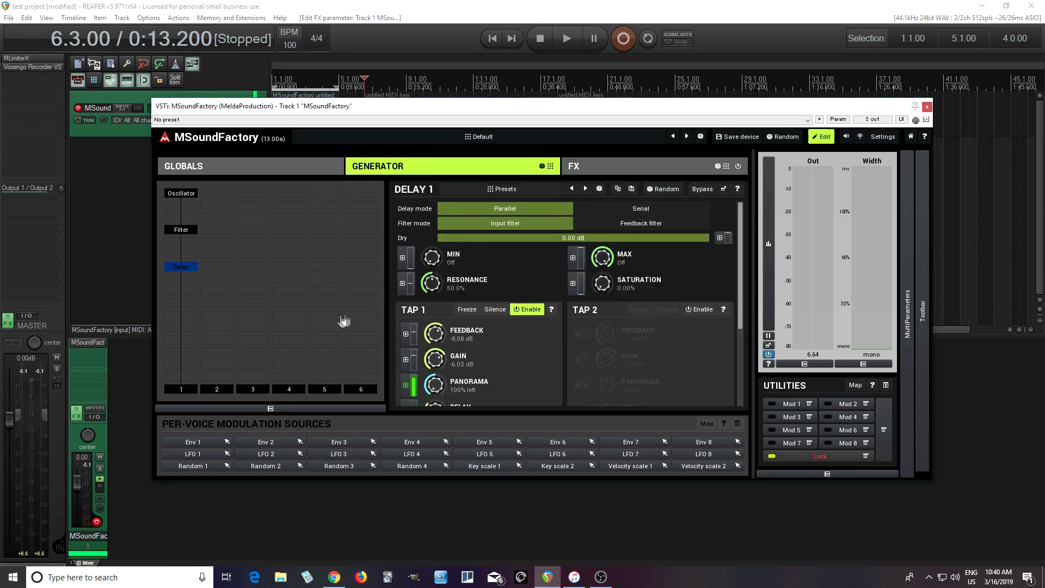
right_click(190, 277)
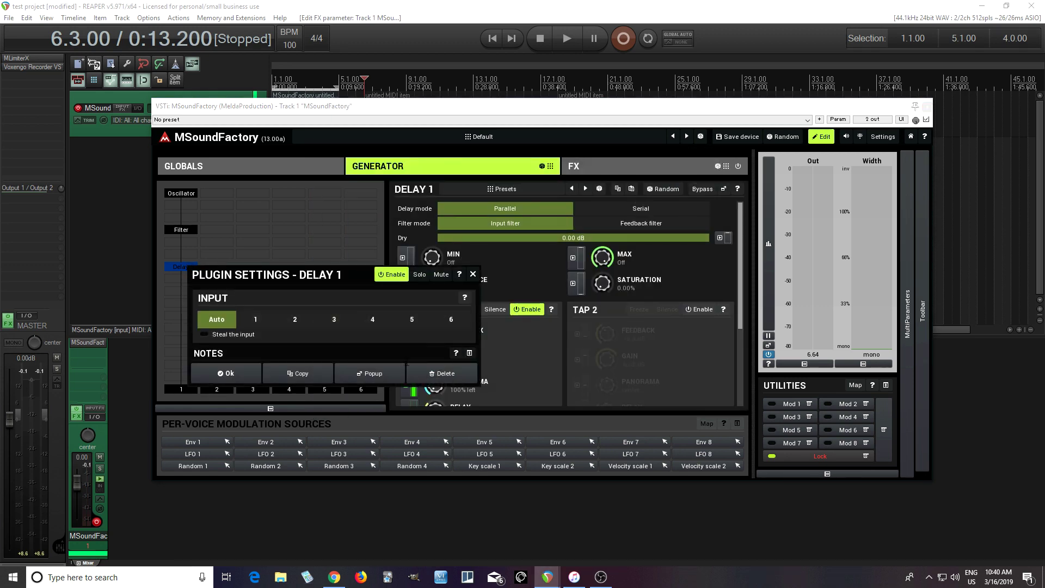
click(420, 368)
click(172, 269)
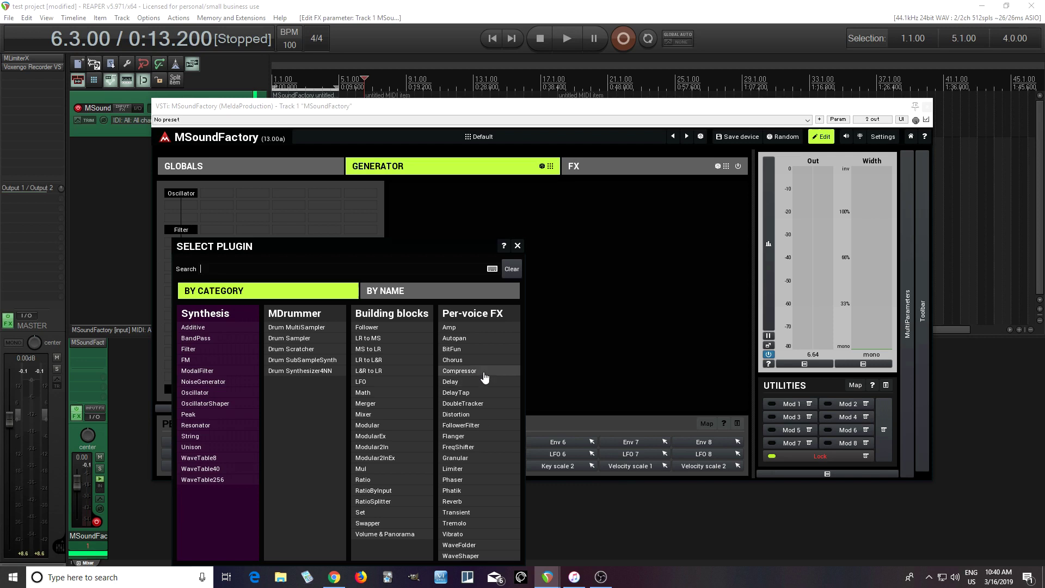
click(518, 246)
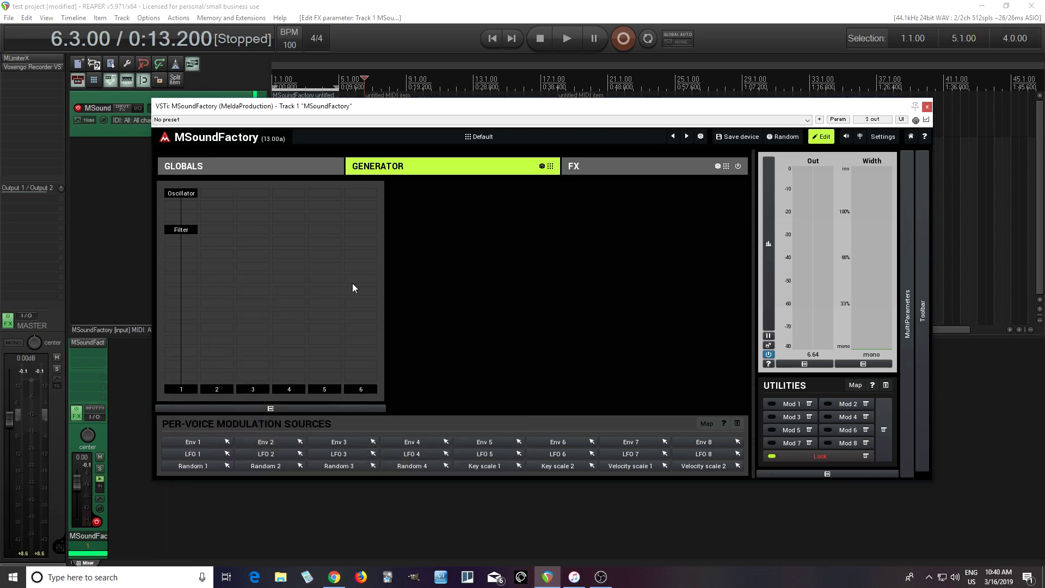